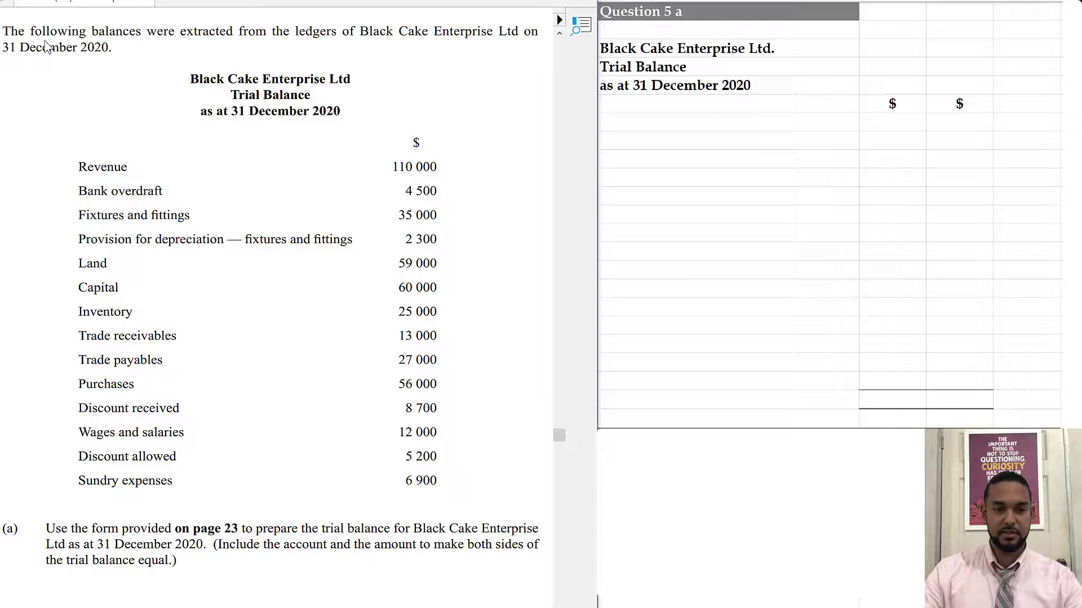
# Read the Black Cake Enterprise Ltd question, highlighting its introduction, heading, list of balances and part (a) instructions.
pyautogui.moveTo(47, 47); pyautogui.dragTo(507, 62)
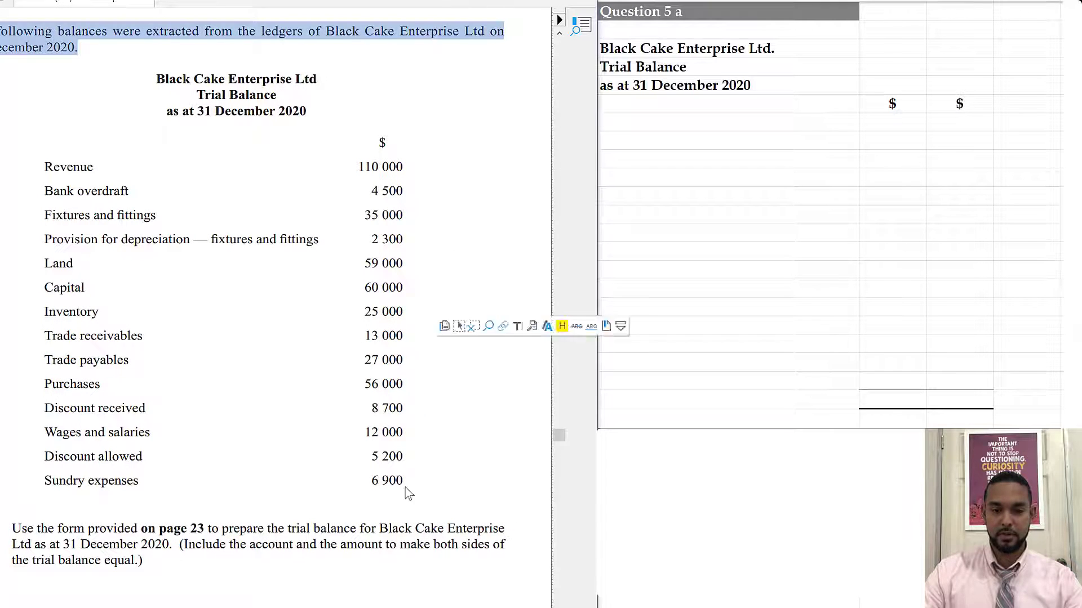
pyautogui.hscroll(-2, 276, 315)
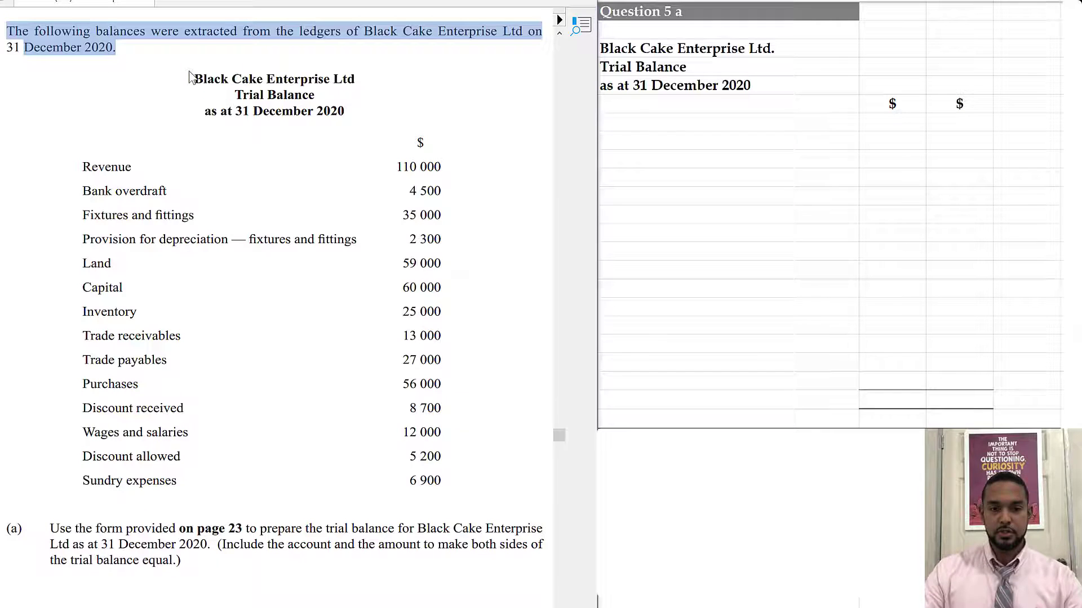
pyautogui.moveTo(256, 106); pyautogui.dragTo(369, 120)
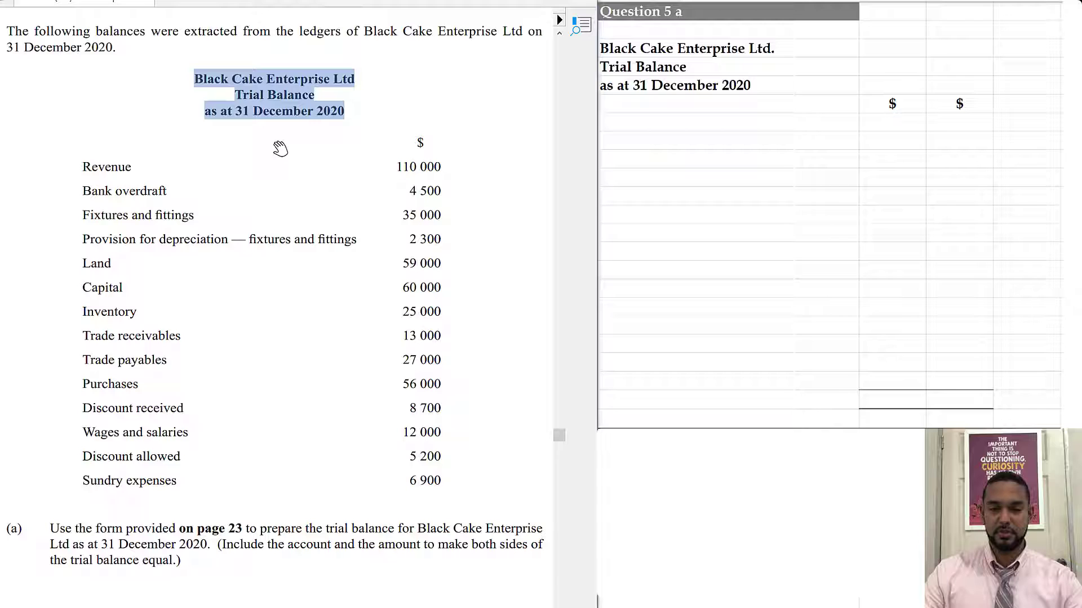
pyautogui.click(246, 101)
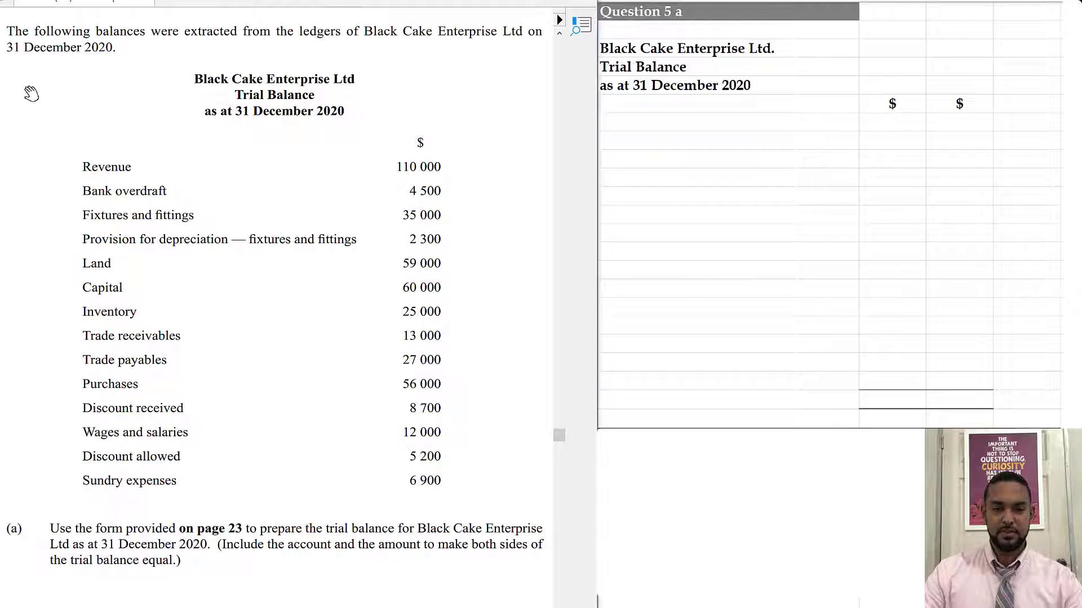
pyautogui.moveTo(77, 150); pyautogui.dragTo(453, 500)
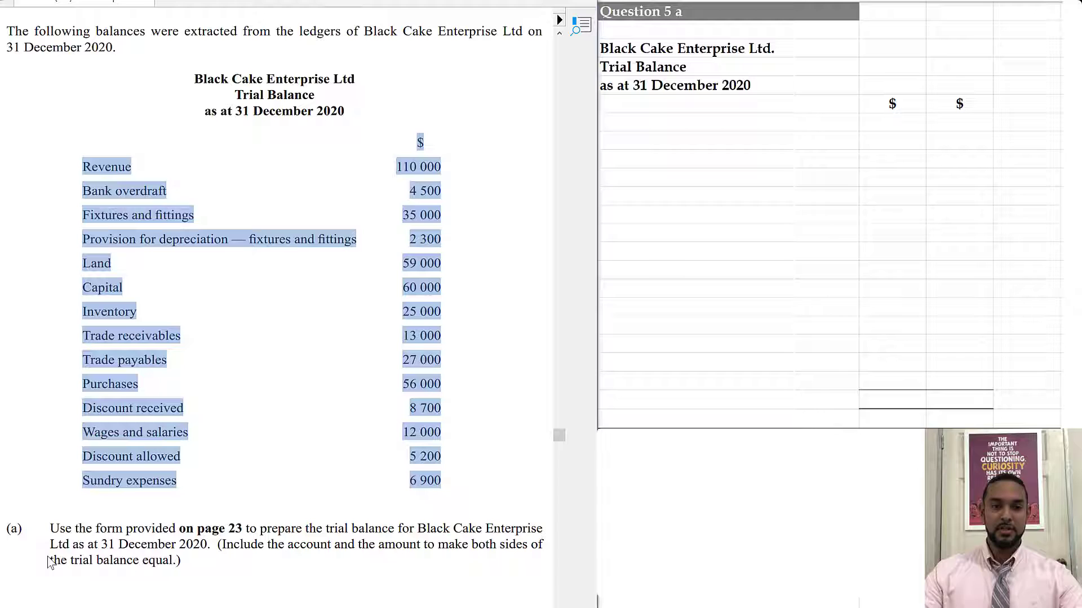
pyautogui.click(91, 147)
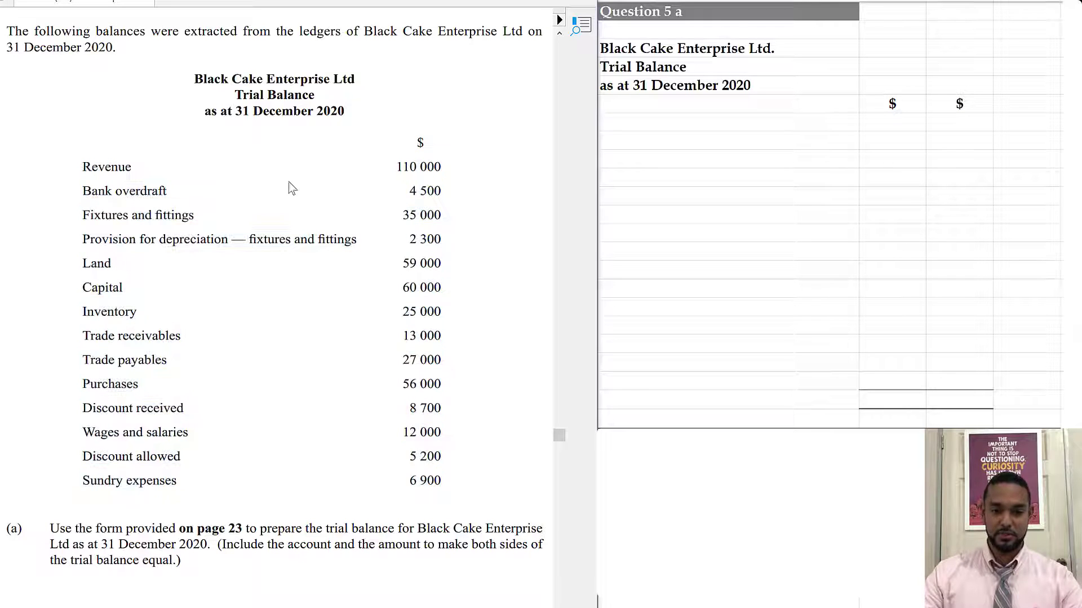
pyautogui.moveTo(39, 507); pyautogui.dragTo(515, 586)
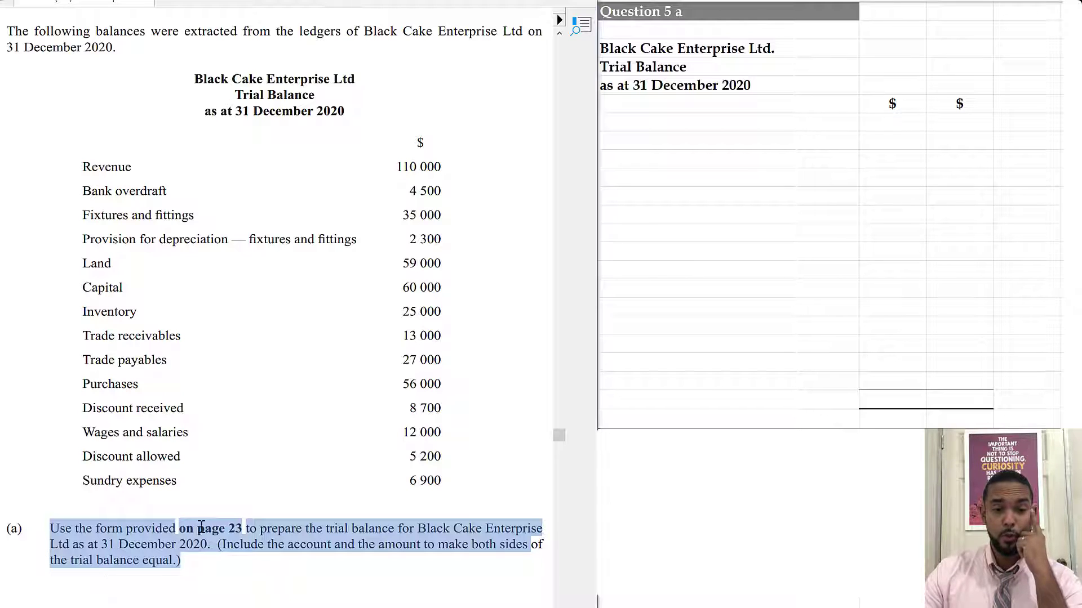
pyautogui.click(249, 514)
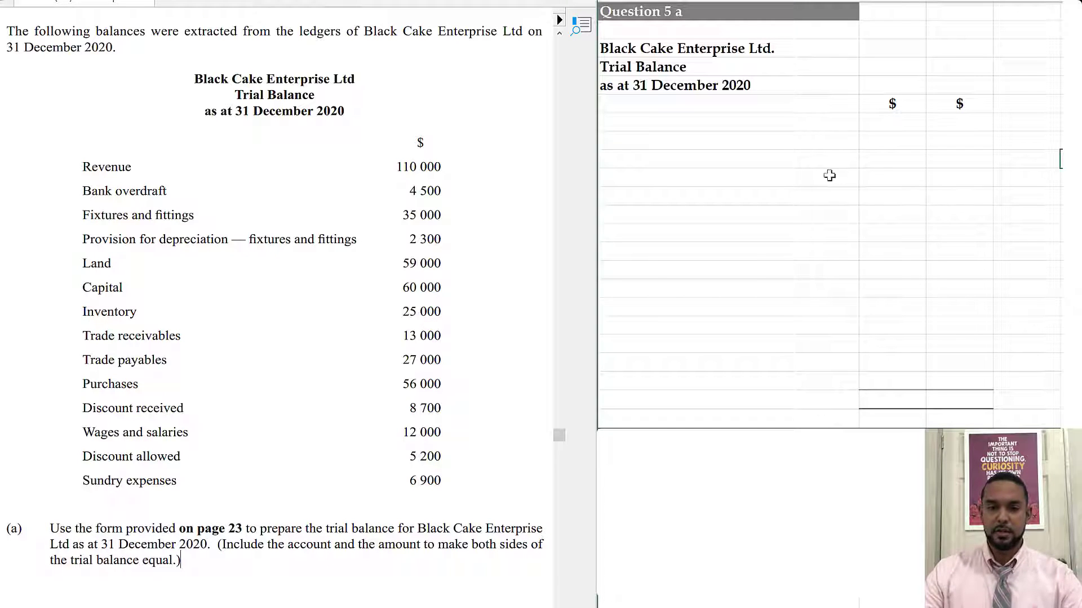
# Enter Revenue 110,000 and Bank overdraft 4,500 in the credit column of the trial balance.
pyautogui.moveTo(72, 161); pyautogui.dragTo(448, 183)
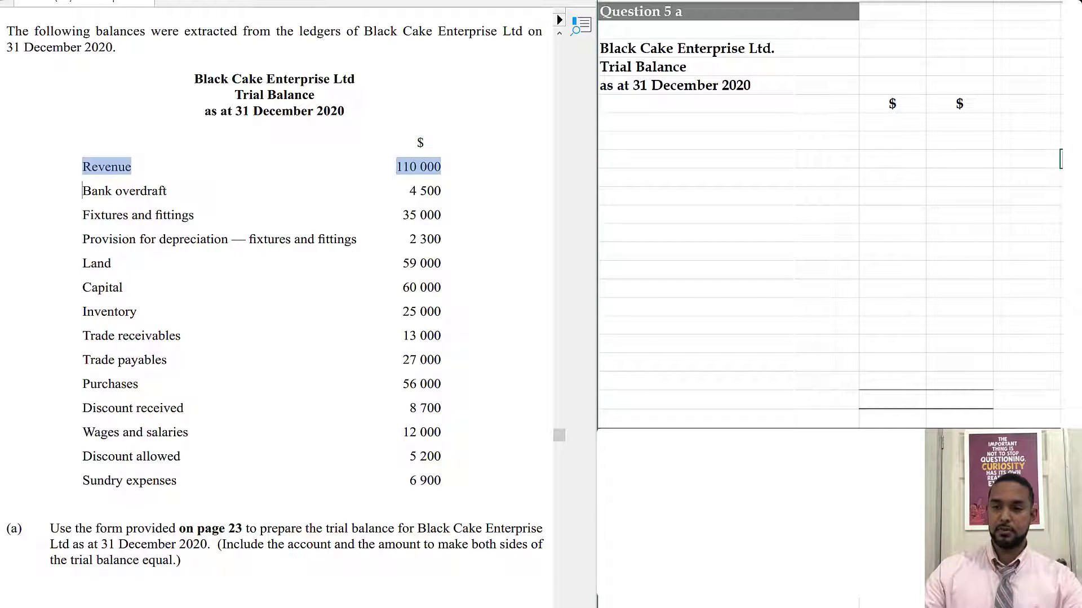
pyautogui.click(1070, 123)
pyautogui.press('Return')
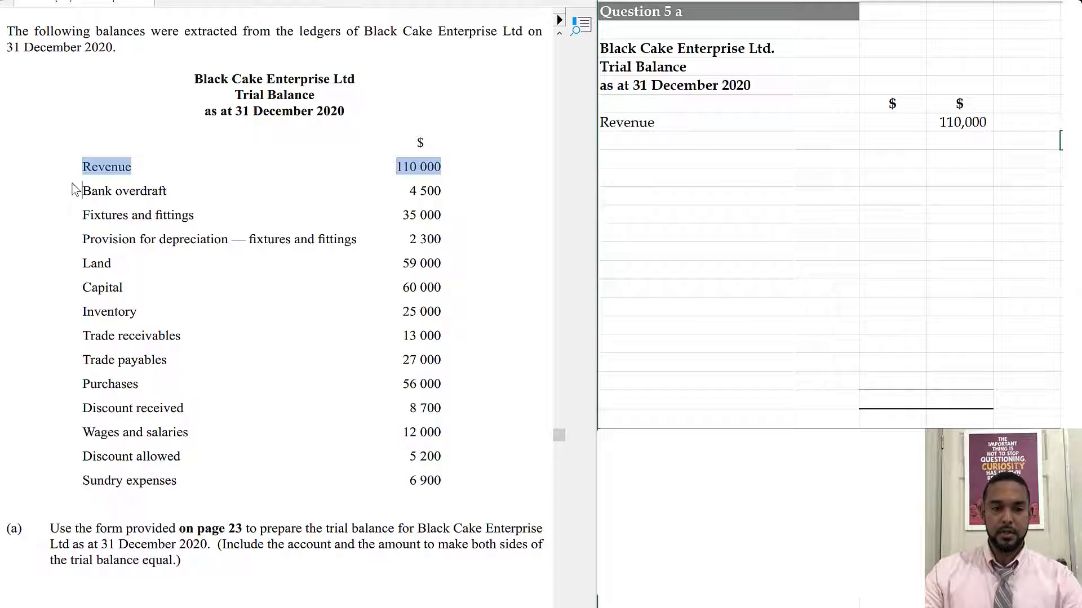
pyautogui.moveTo(78, 191); pyautogui.dragTo(441, 198)
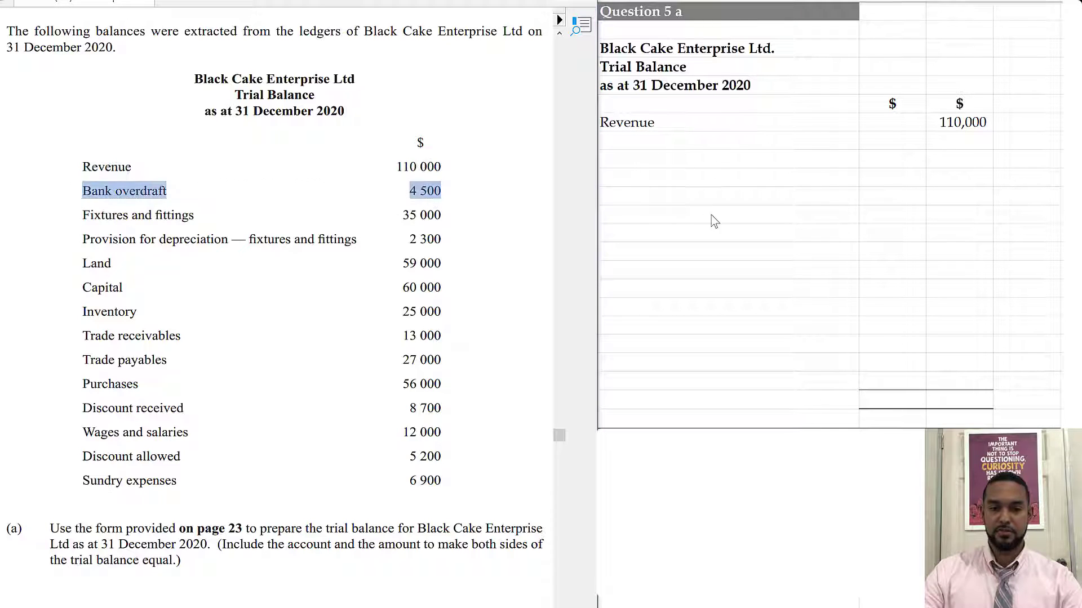
pyautogui.click(1061, 141)
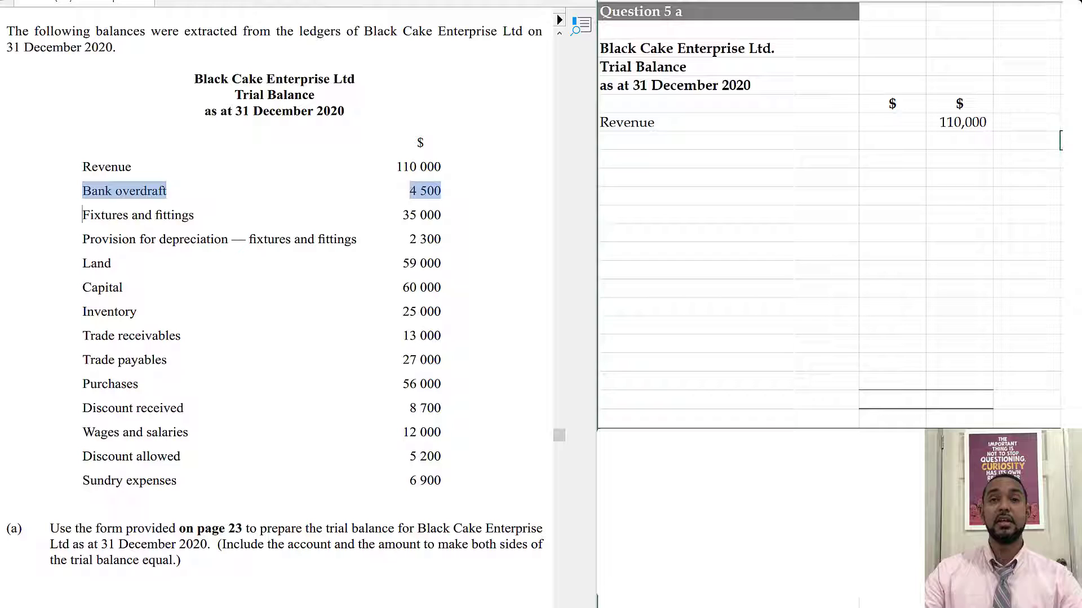
pyautogui.write('Bank overdraft\t4,500')
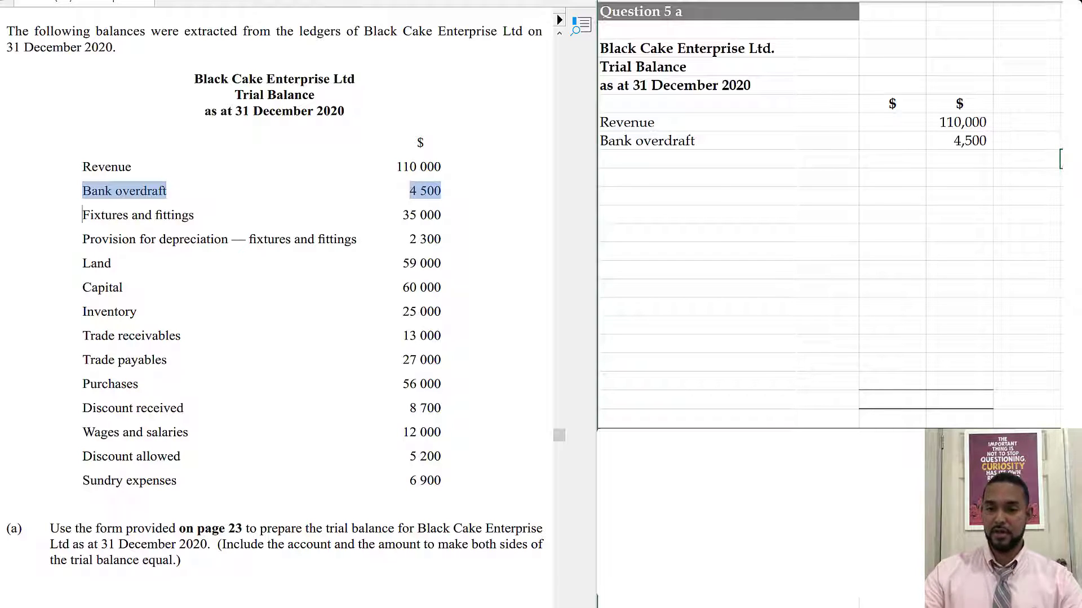
# Record Fixtures and fittings as a 35,000 debit and Provision for depreciation - Fixtures as a 2,300 credit.
pyautogui.moveTo(69, 210); pyautogui.dragTo(445, 222)
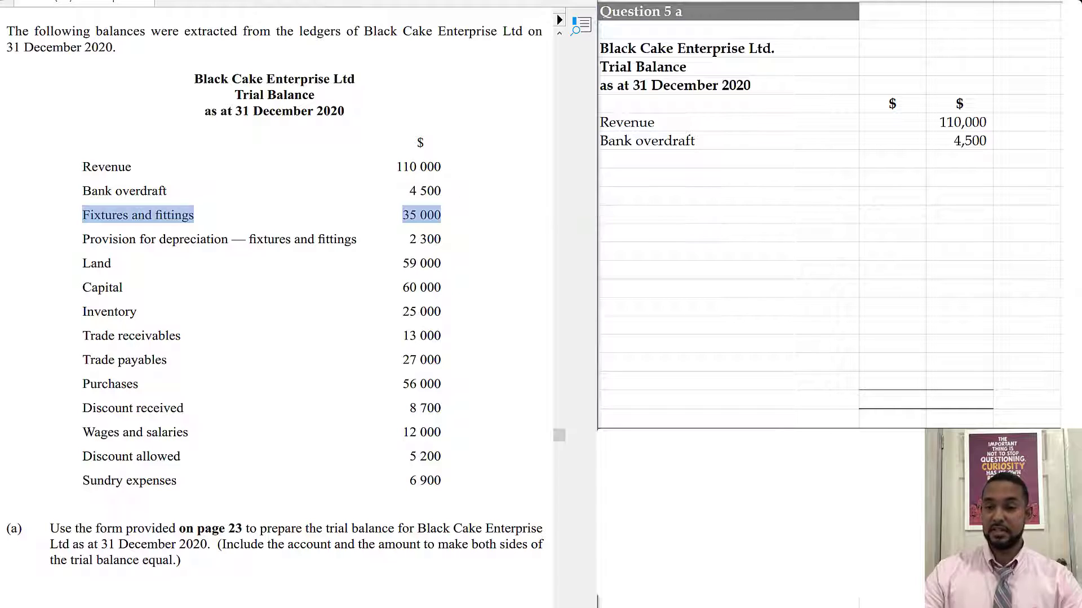
pyautogui.click(1065, 159)
pyautogui.write('Fixtures and fittings\t35,000')
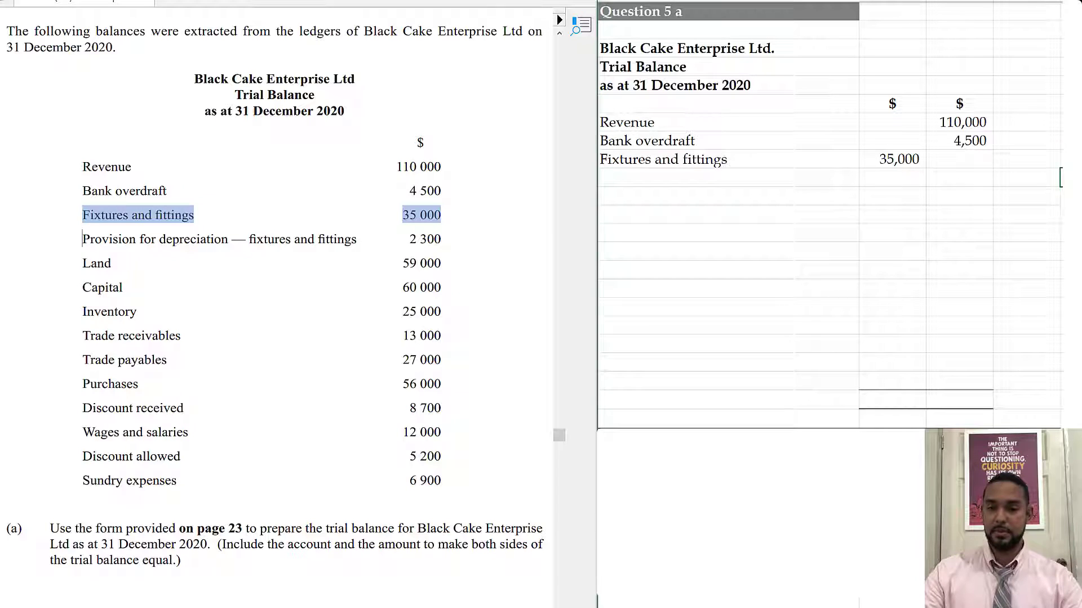
pyautogui.moveTo(59, 237); pyautogui.dragTo(458, 247)
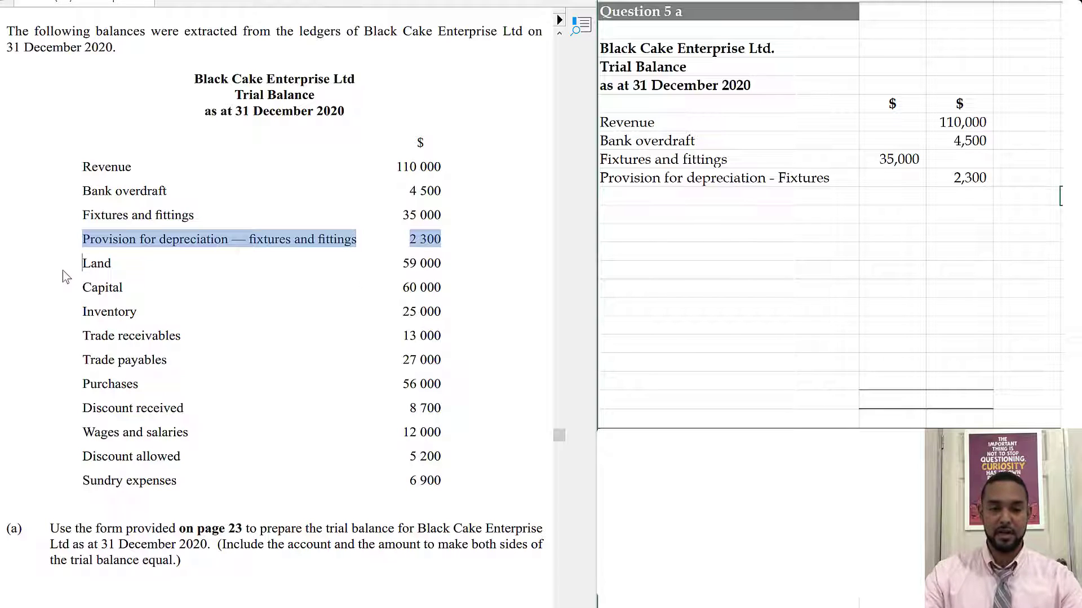
# Add Land as a 59,000 debit and Capital as a 60,000 credit to the trial balance.
pyautogui.moveTo(69, 269); pyautogui.dragTo(453, 262)
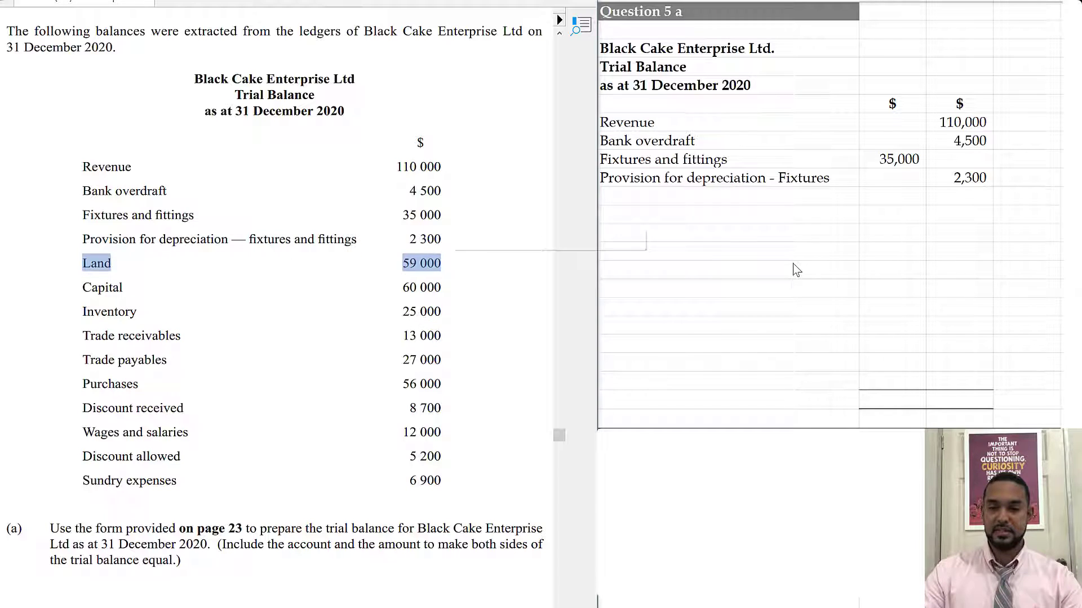
pyautogui.click(1057, 198)
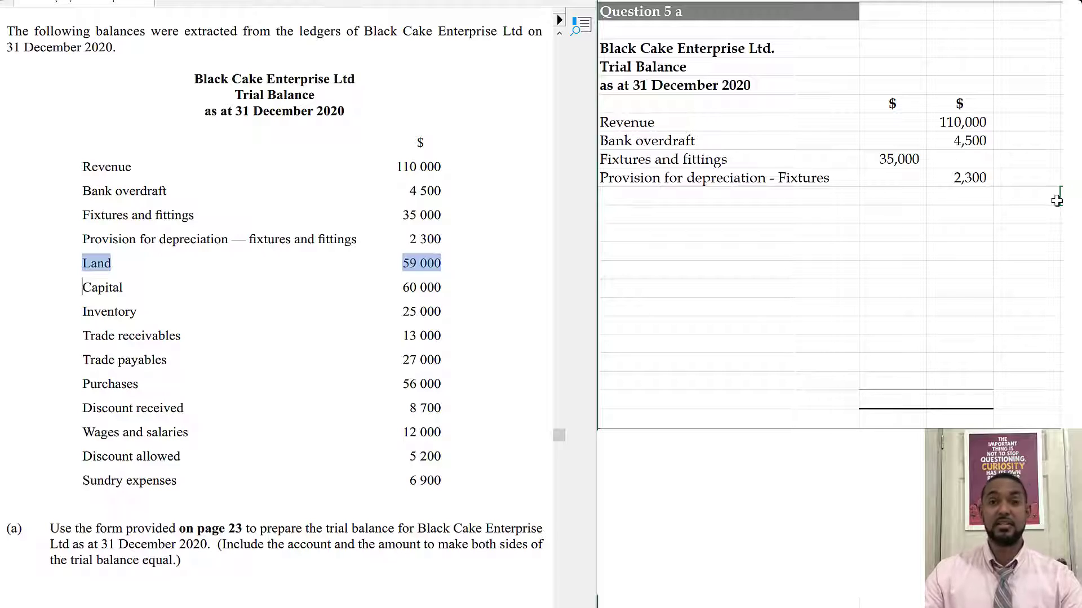
pyautogui.write('Land\t59,000')
pyautogui.press('Return')
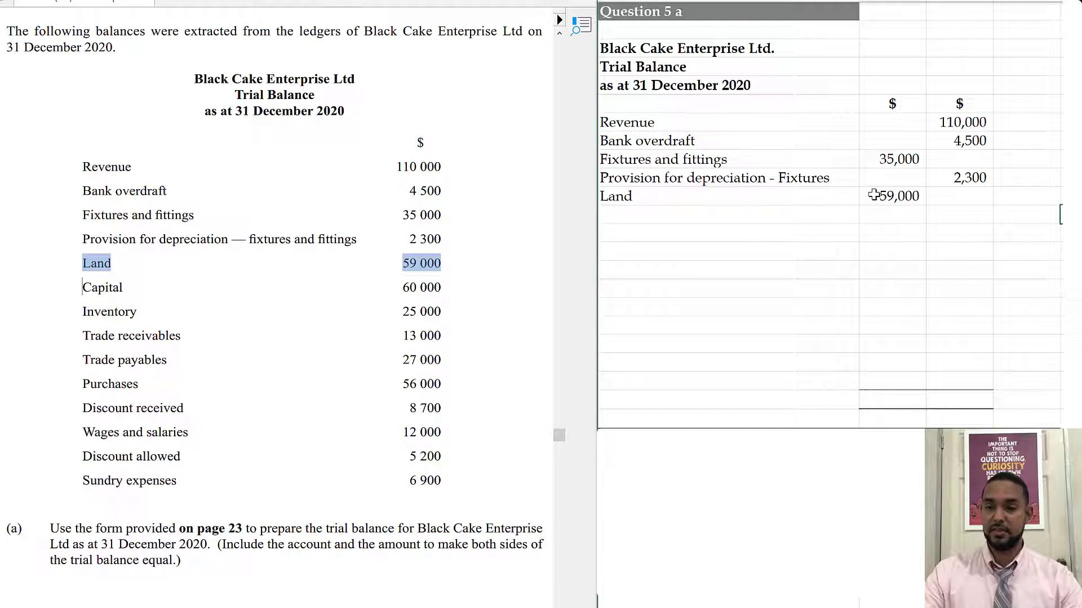
pyautogui.moveTo(72, 286); pyautogui.dragTo(454, 304)
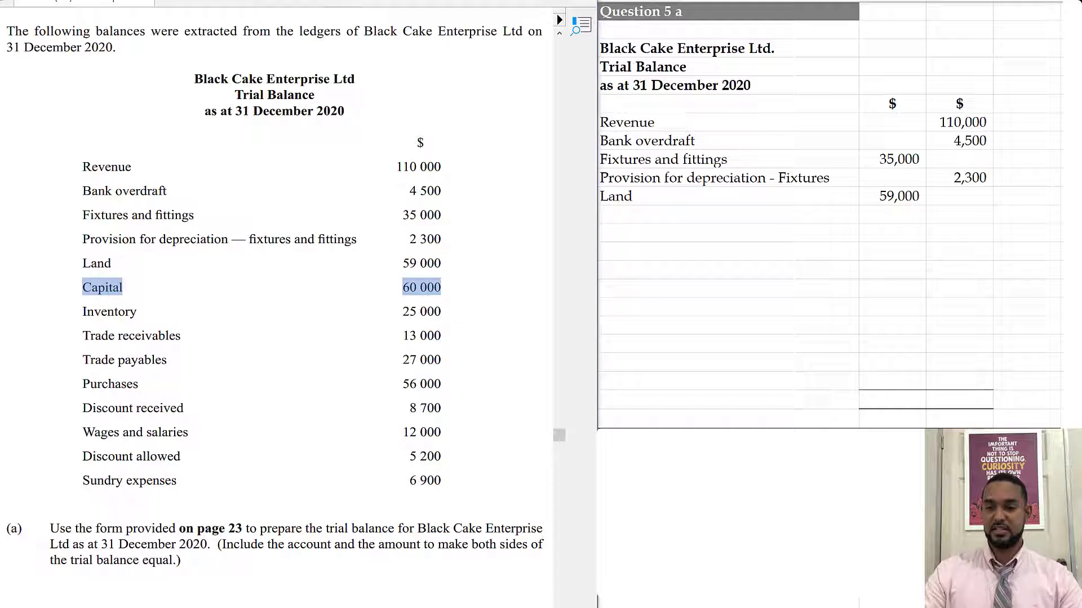
pyautogui.press('Return')
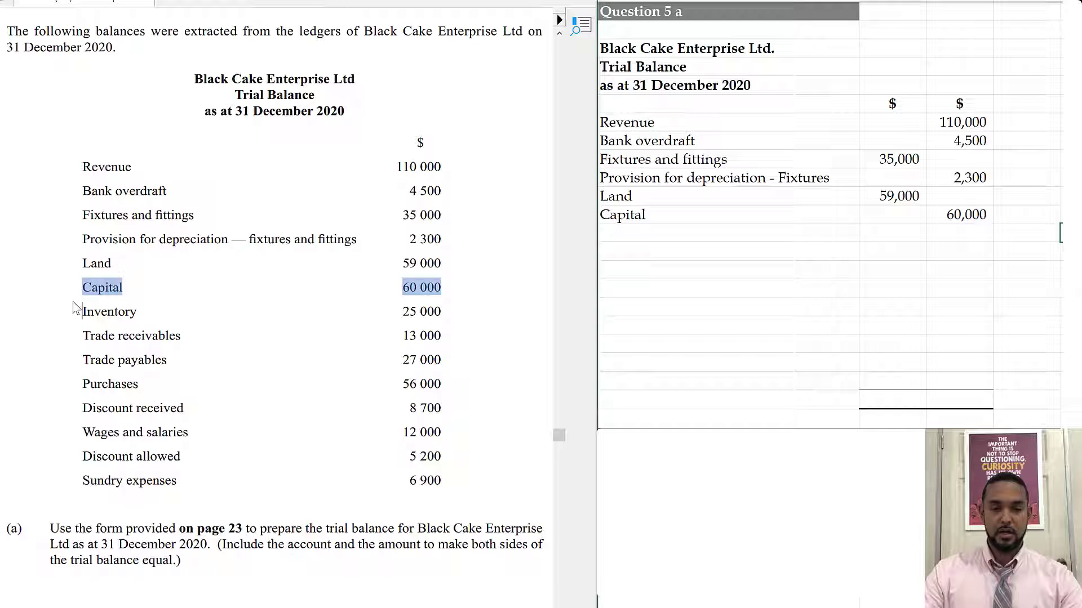
# Enter Inventory 25,000 and Trade receivables 13,000 in the debit column of the trial balance.
pyautogui.moveTo(73, 303); pyautogui.dragTo(452, 346)
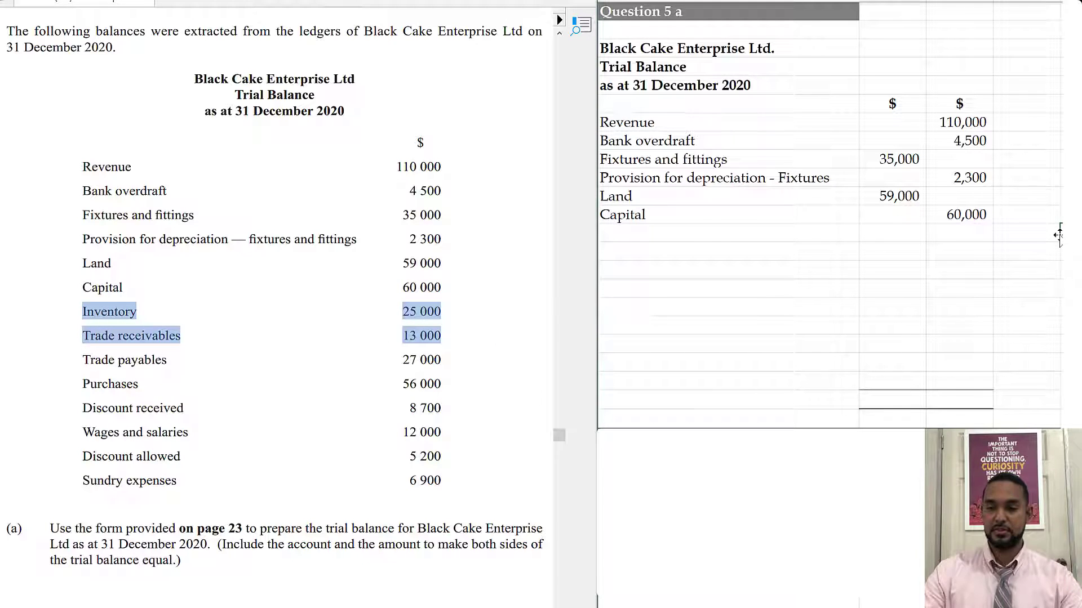
pyautogui.press('Delete')
pyautogui.press('Right')
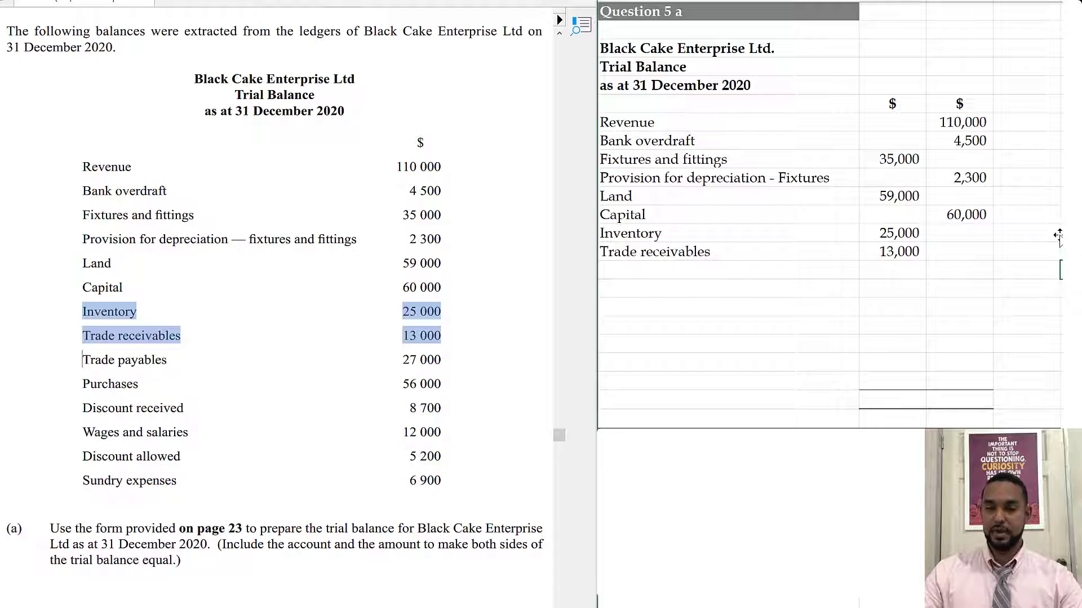
# Record Trade payables as a 27,000 credit and Purchases as a 56,000 debit.
pyautogui.moveTo(70, 365); pyautogui.dragTo(494, 396)
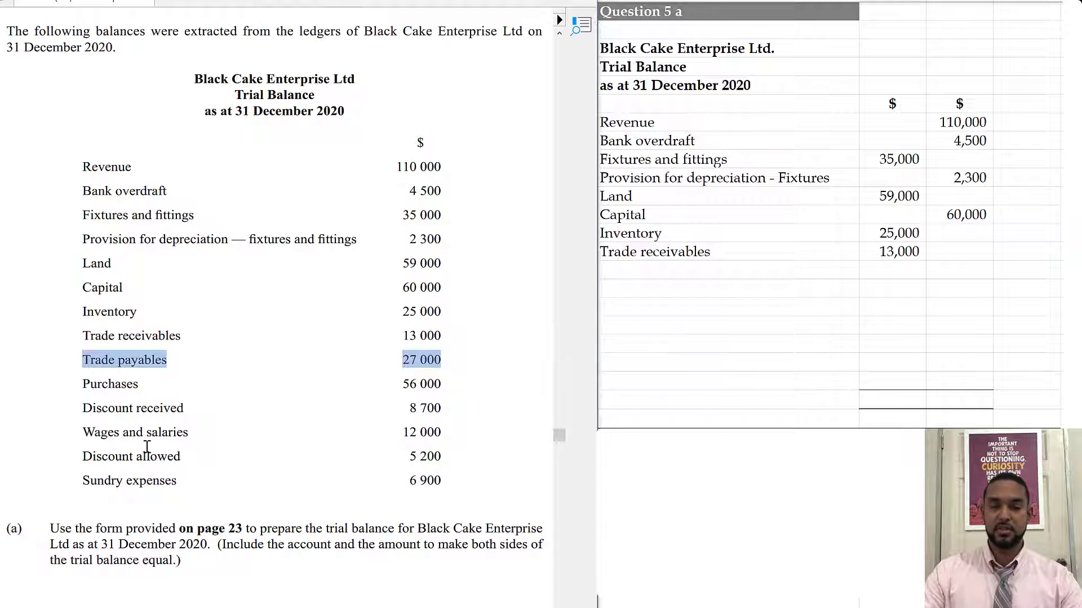
pyautogui.click(1070, 270)
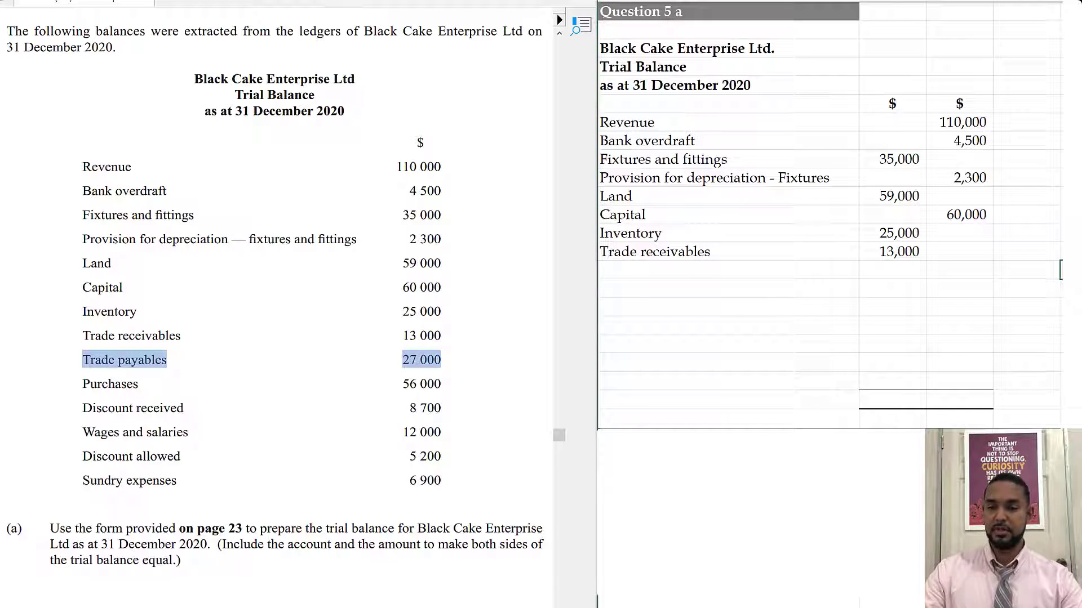
pyautogui.press('Return')
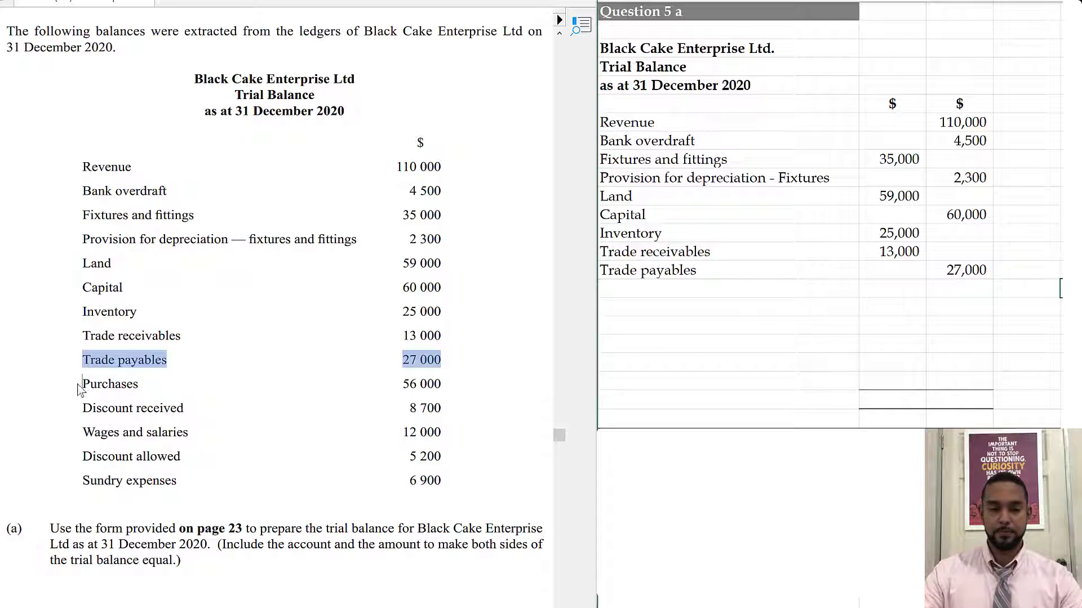
pyautogui.moveTo(68, 390); pyautogui.dragTo(478, 396)
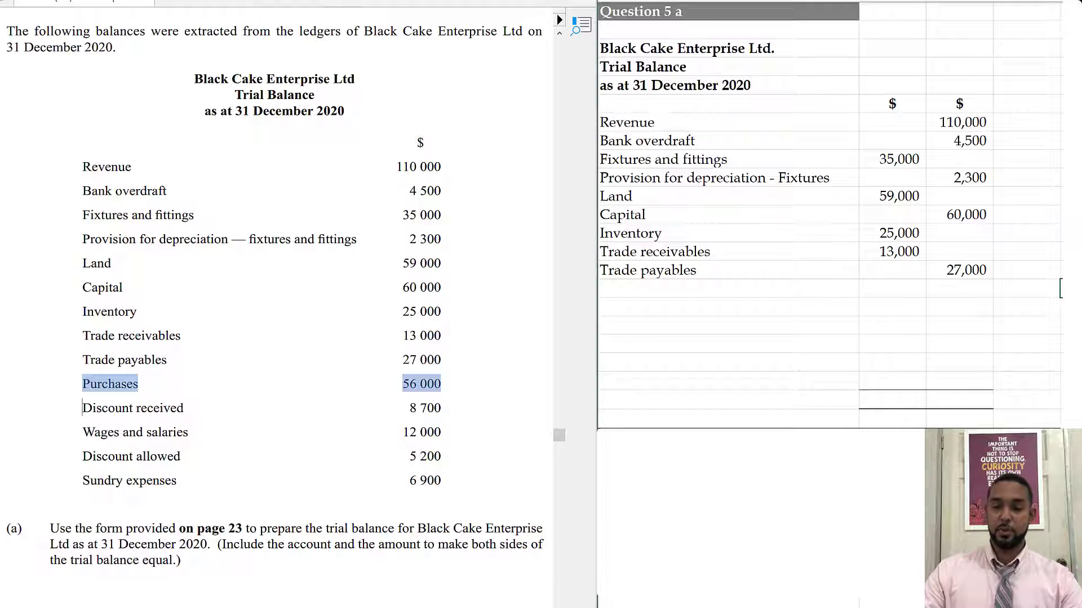
pyautogui.press('Return')
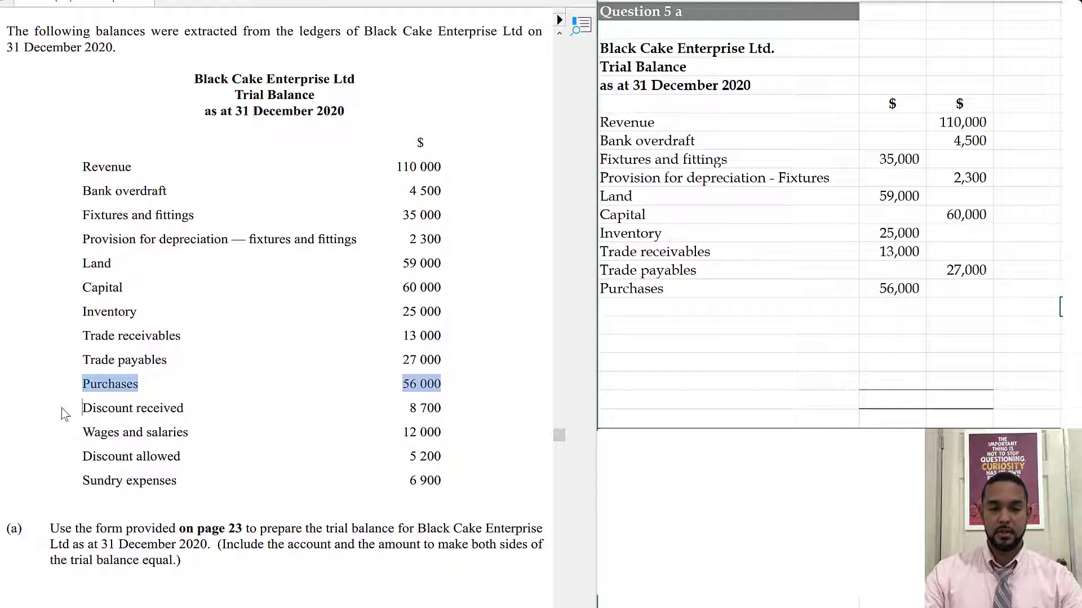
# Enter Discount received 8,700 in the credit column of the trial balance.
pyautogui.moveTo(62, 408); pyautogui.dragTo(224, 473)
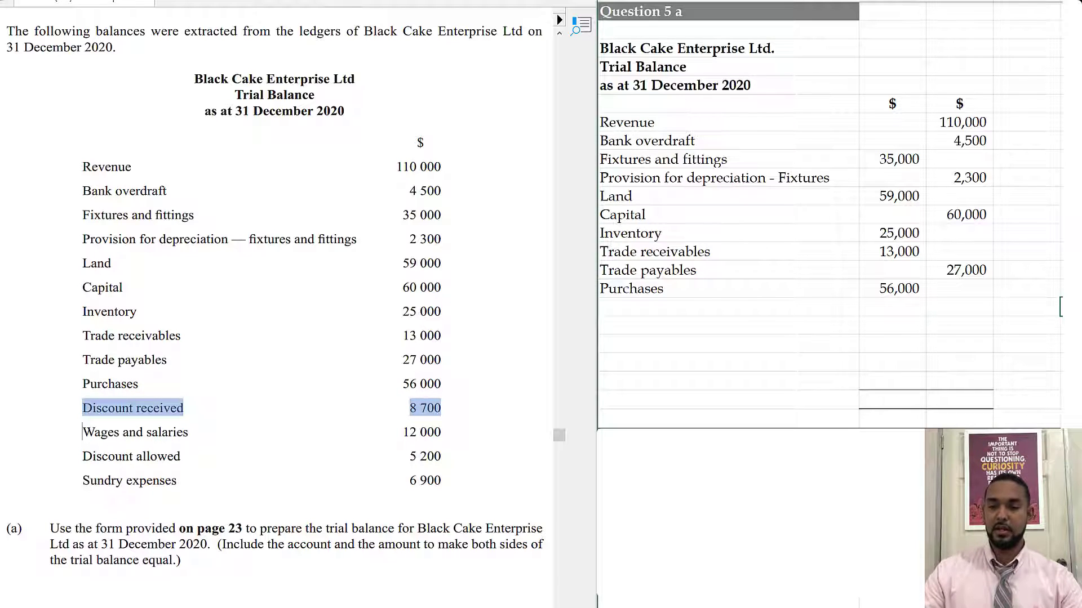
pyautogui.write('1')
pyautogui.press('Return')
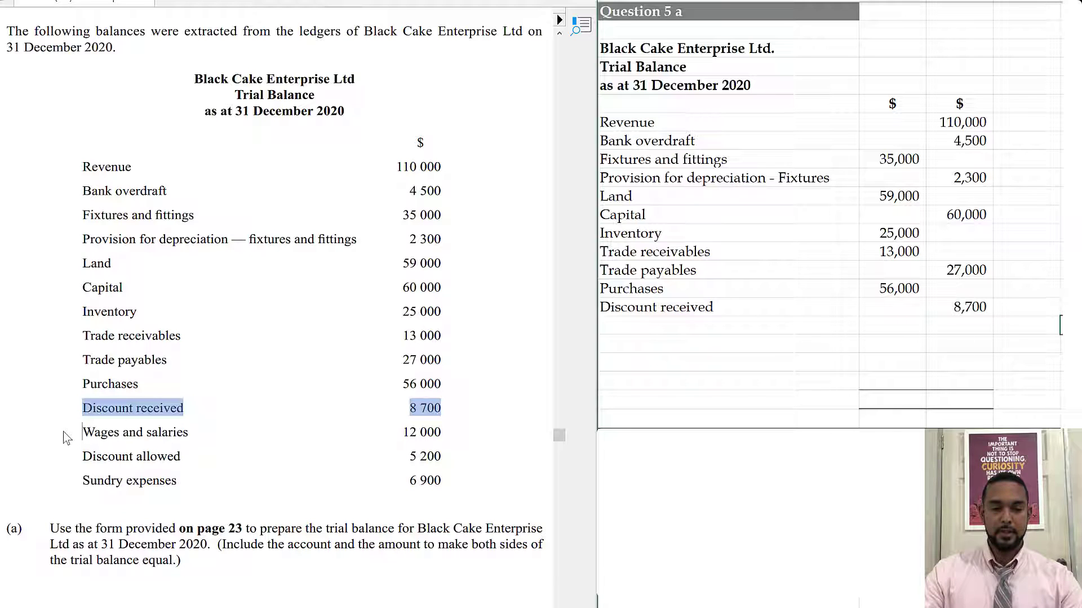
# Enter the remaining expenses as debits: Wages and salaries 12,000, Discount allowed 5,200 and Sundry expenses 6,900.
pyautogui.moveTo(62, 428); pyautogui.dragTo(68, 489)
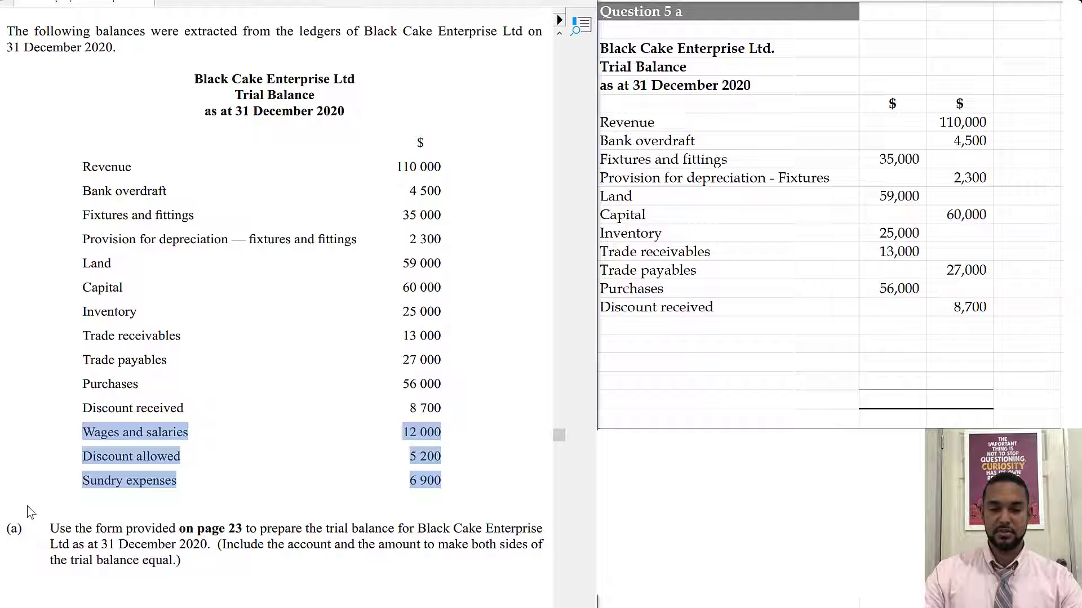
pyautogui.click(1061, 334)
pyautogui.press('Return')
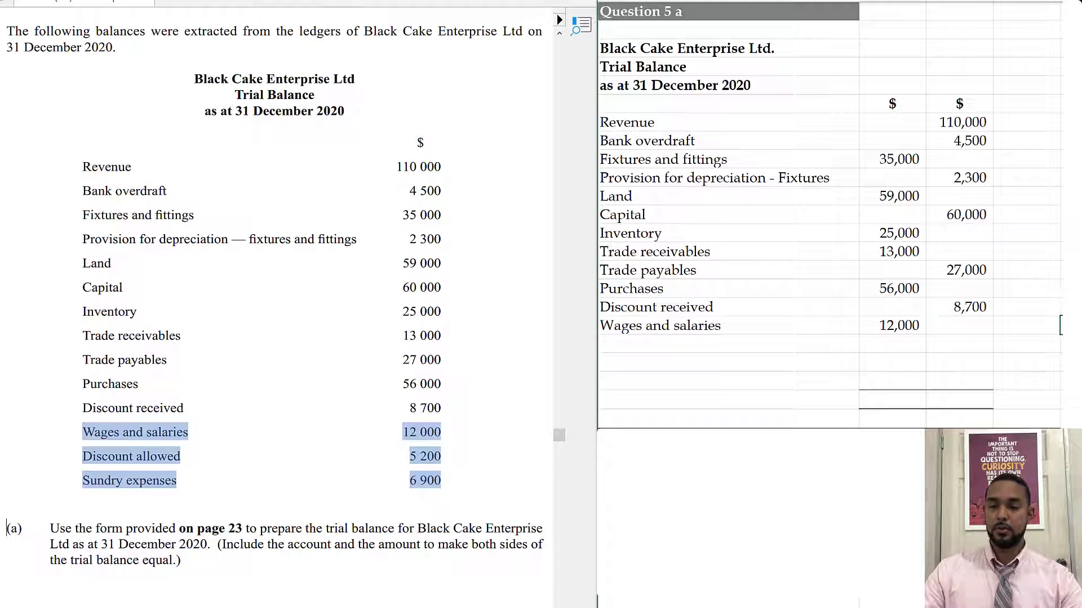
pyautogui.press('Return')
pyautogui.press('Return')
pyautogui.press('Return')
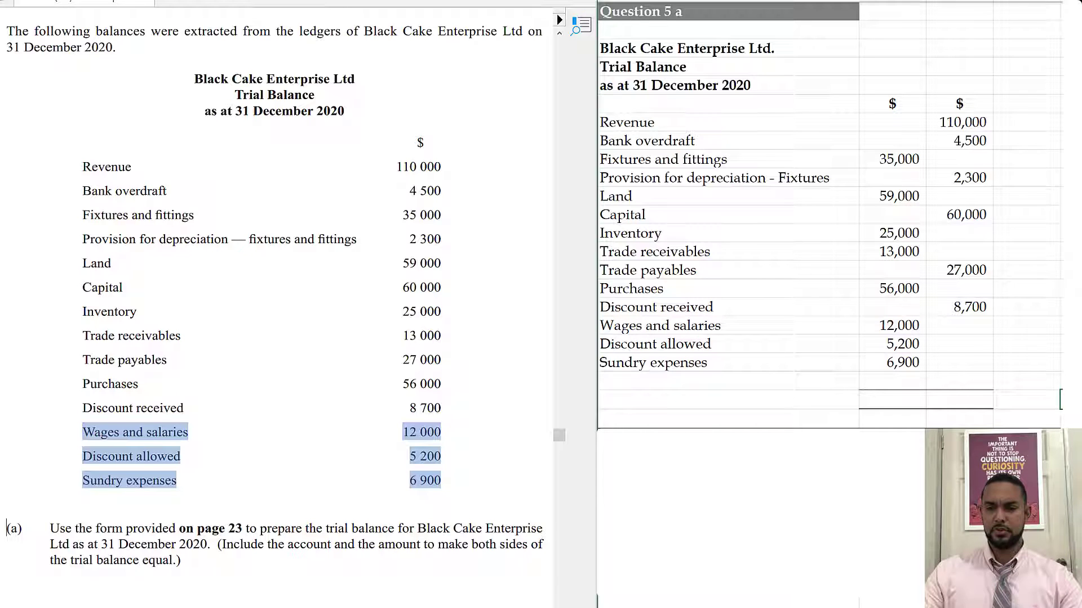
# Total the debit and credit columns of the trial balance, and highlight the part (a) instruction about making both sides equal.
pyautogui.press('Delete')
pyautogui.press('Up')
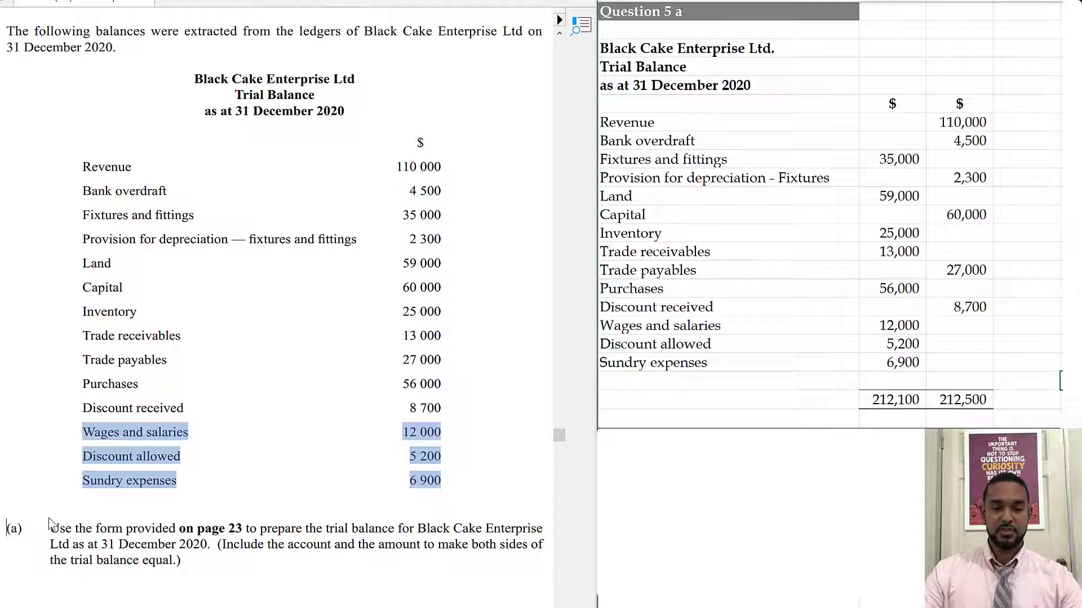
pyautogui.moveTo(50, 524); pyautogui.dragTo(332, 574)
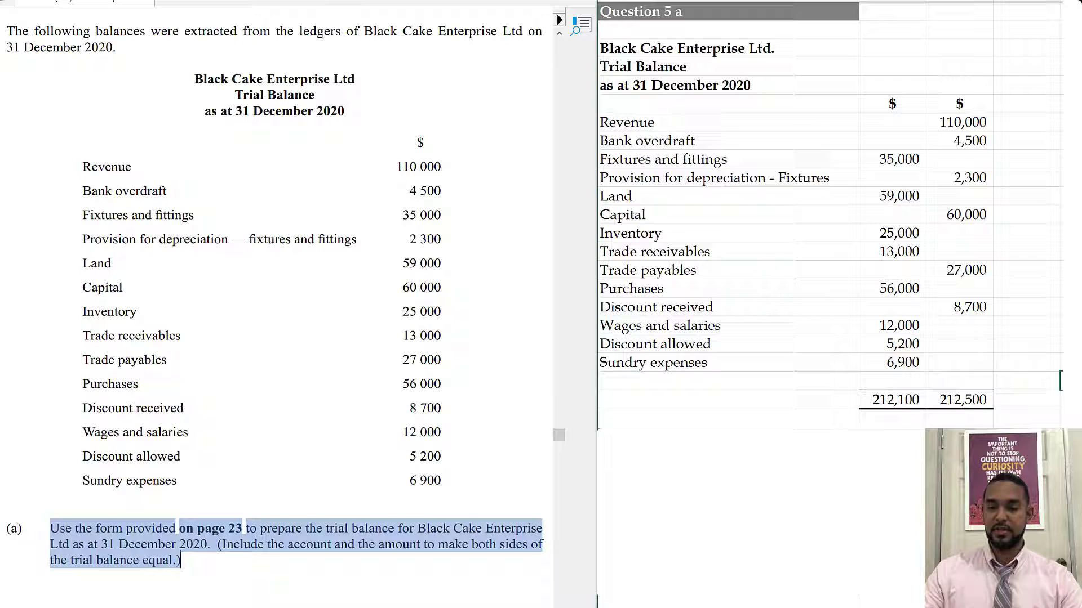
# Add a Suspense account line below Sundry expenses with a 400 debit to balance the trial balance.
pyautogui.press('Left')
pyautogui.press('Left')
pyautogui.press('Left')
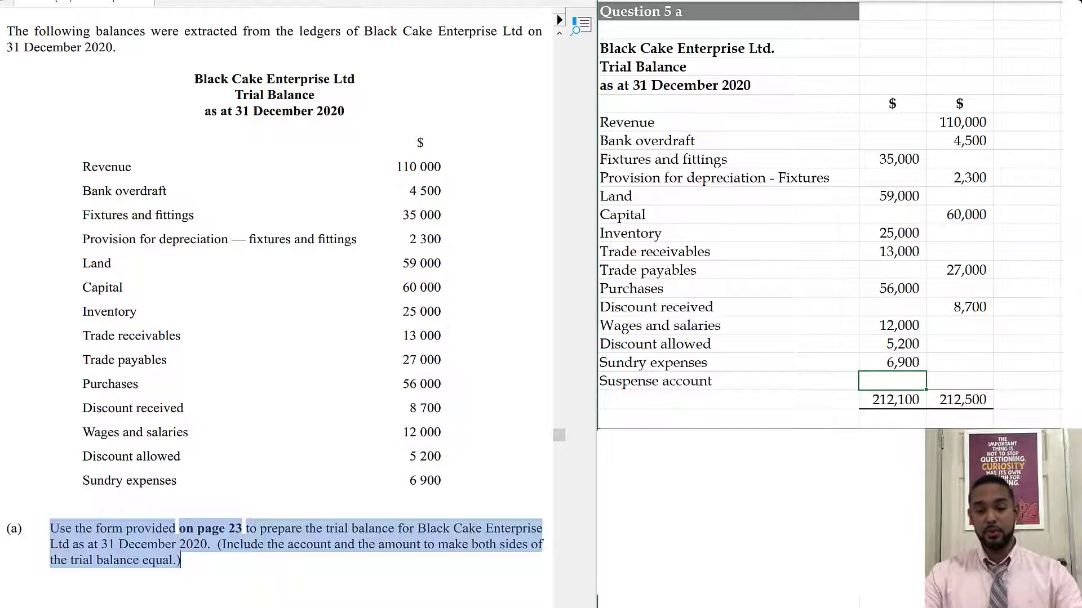
pyautogui.write('400')
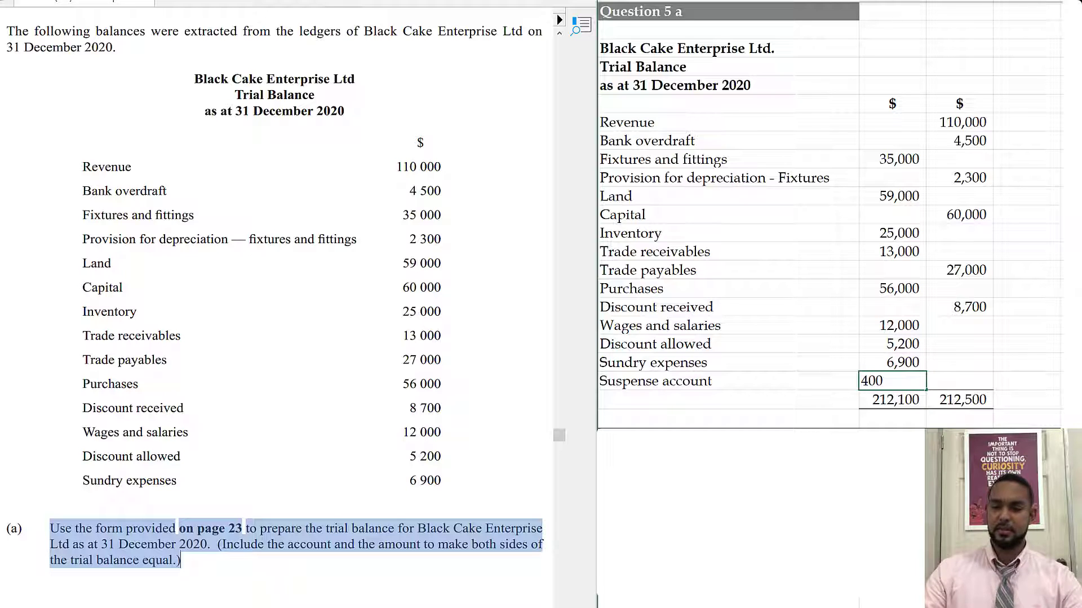
pyautogui.click(1070, 381)
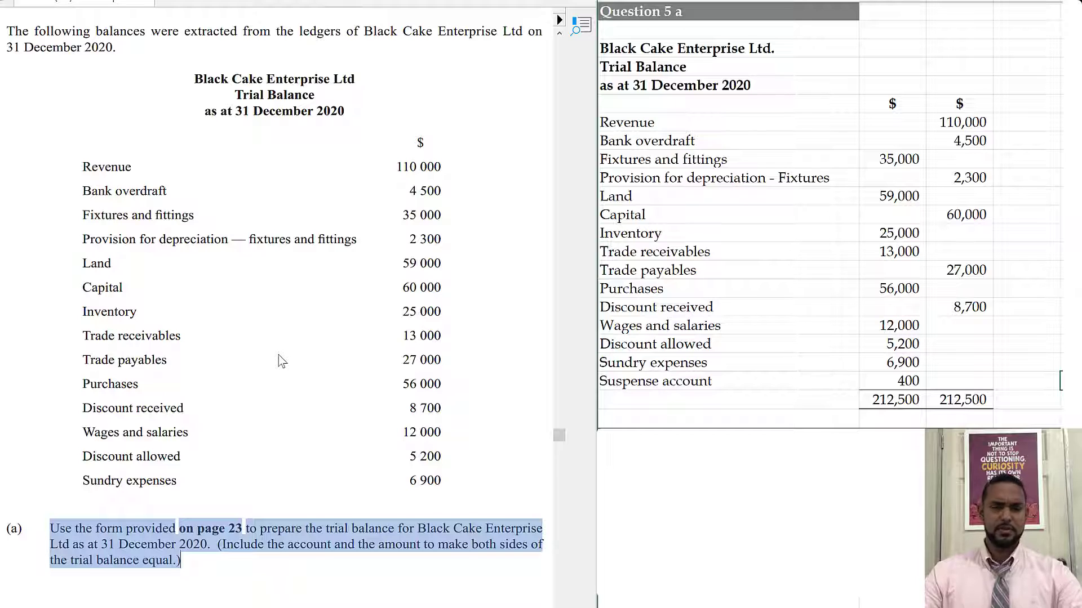
# Highlight scenario (i) of part (b) on page 24 and answer it under Question 5 b with "Error of commission".
pyautogui.scroll(-1, 282, 360)
pyautogui.scroll(-15, 282, 361)
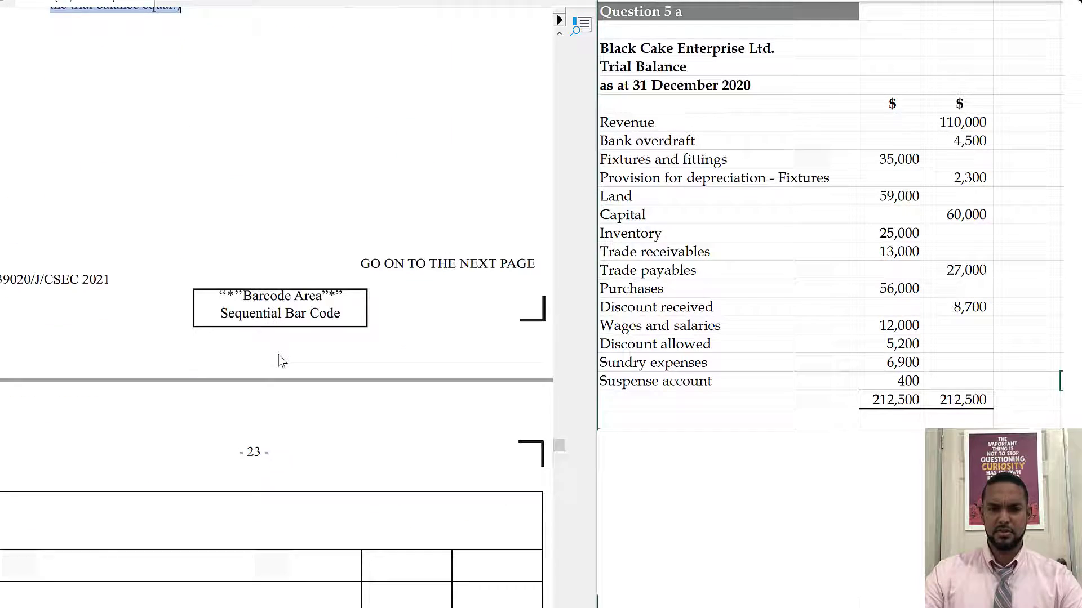
pyautogui.scroll(-20, 282, 361)
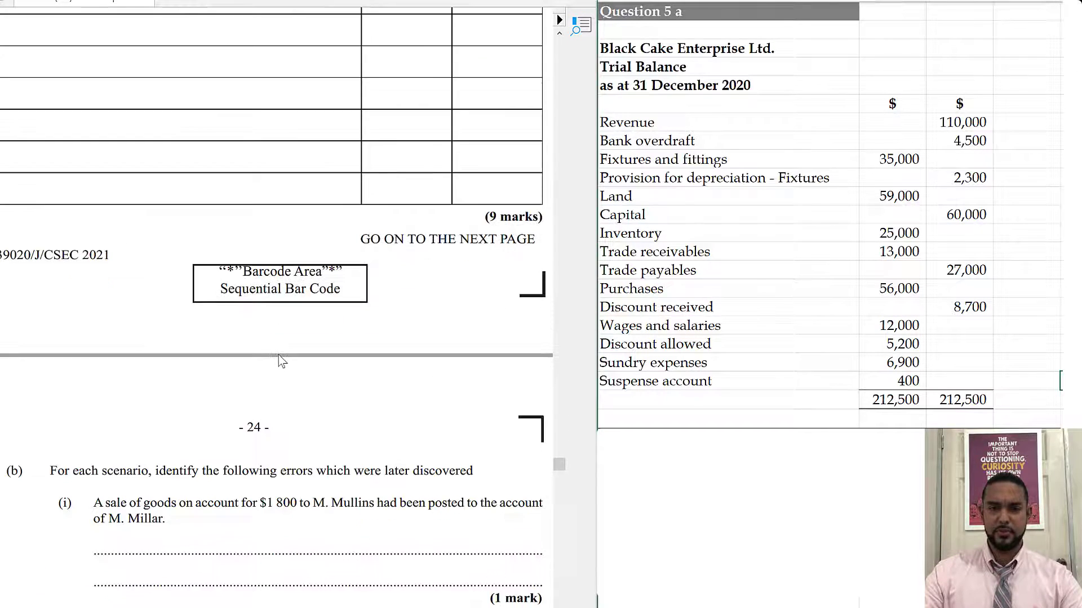
pyautogui.scroll(-3, 280, 360)
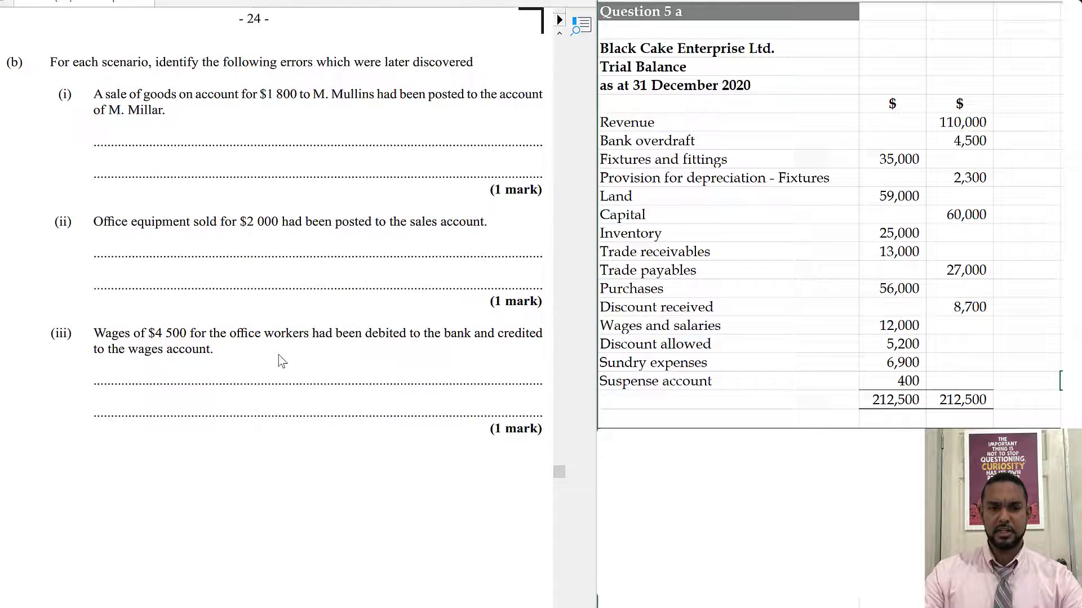
pyautogui.click(1071, 307)
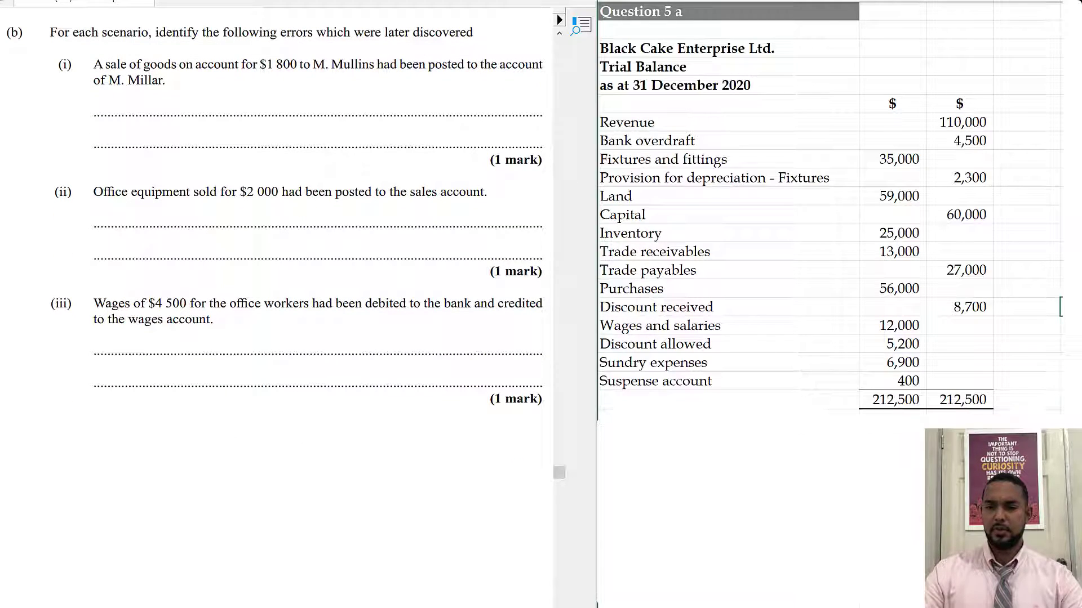
pyautogui.scroll(-6, 835, 299)
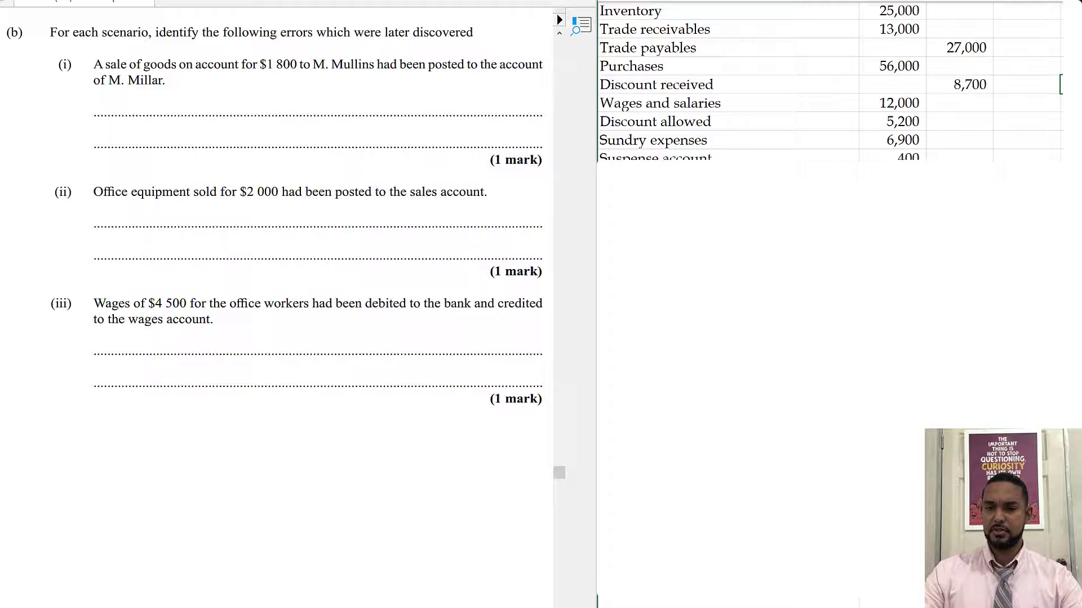
pyautogui.scroll(-3, 829, 225)
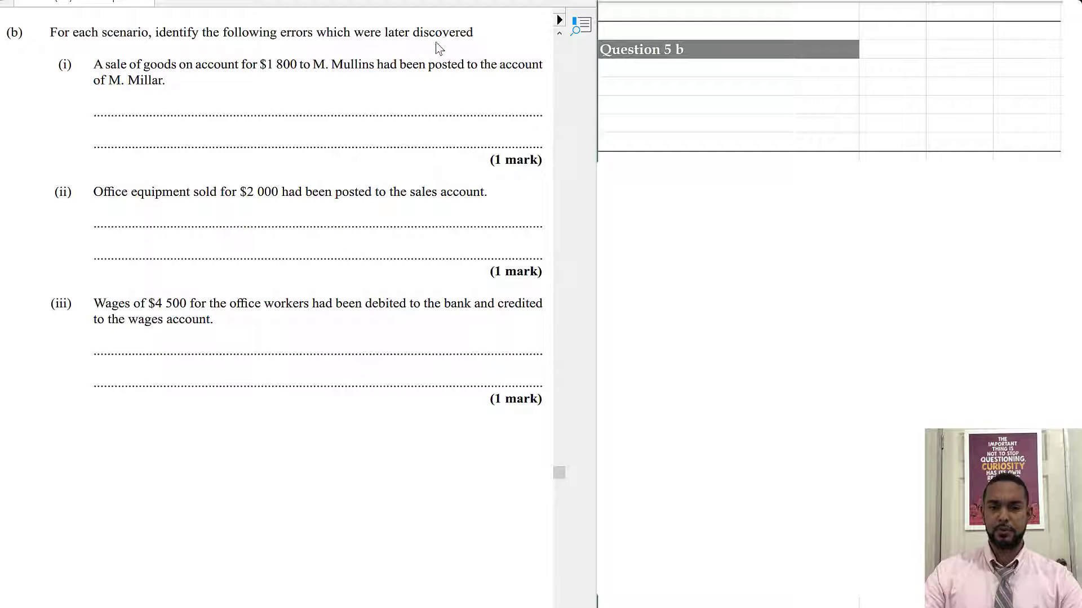
pyautogui.moveTo(92, 60); pyautogui.dragTo(532, 94)
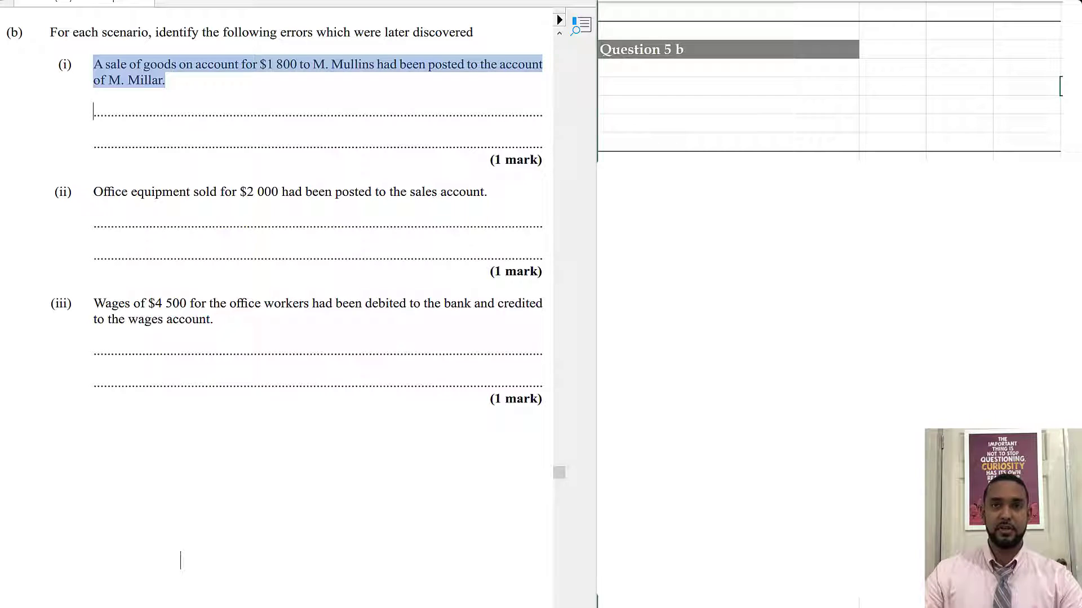
pyautogui.write('Error of commission')
pyautogui.press('Return')
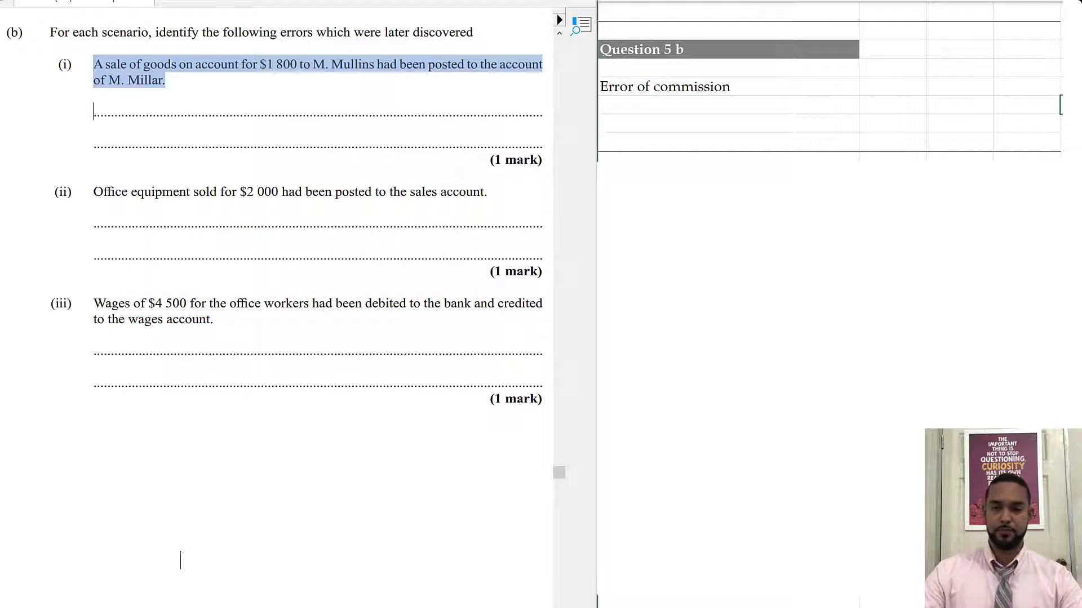
# Highlight scenario (ii) about the office equipment sale and answer it with "Error of principle".
pyautogui.moveTo(87, 181); pyautogui.dragTo(500, 212)
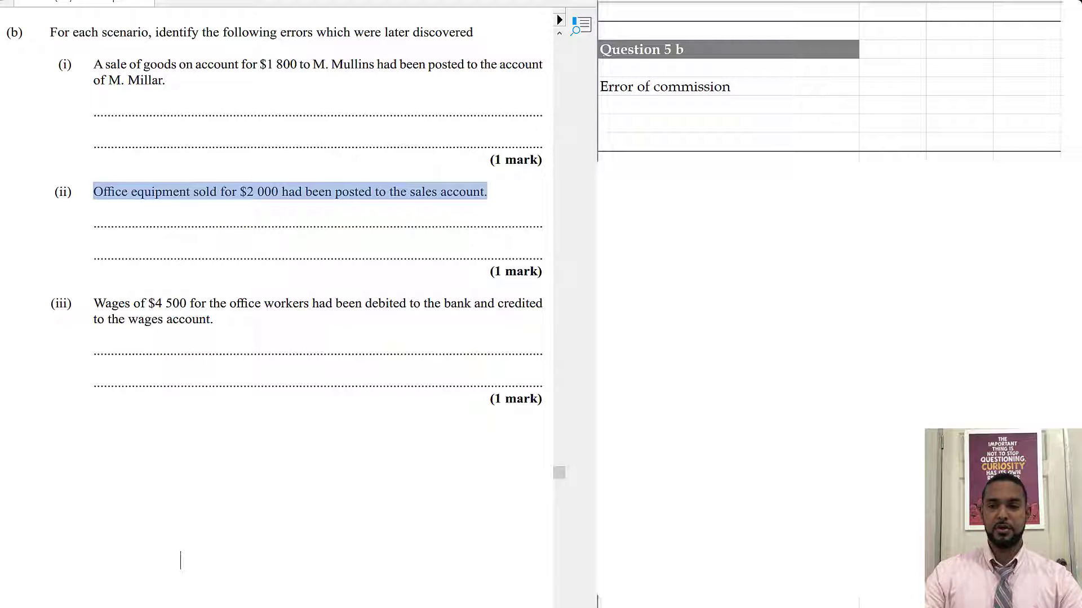
pyautogui.click(1063, 104)
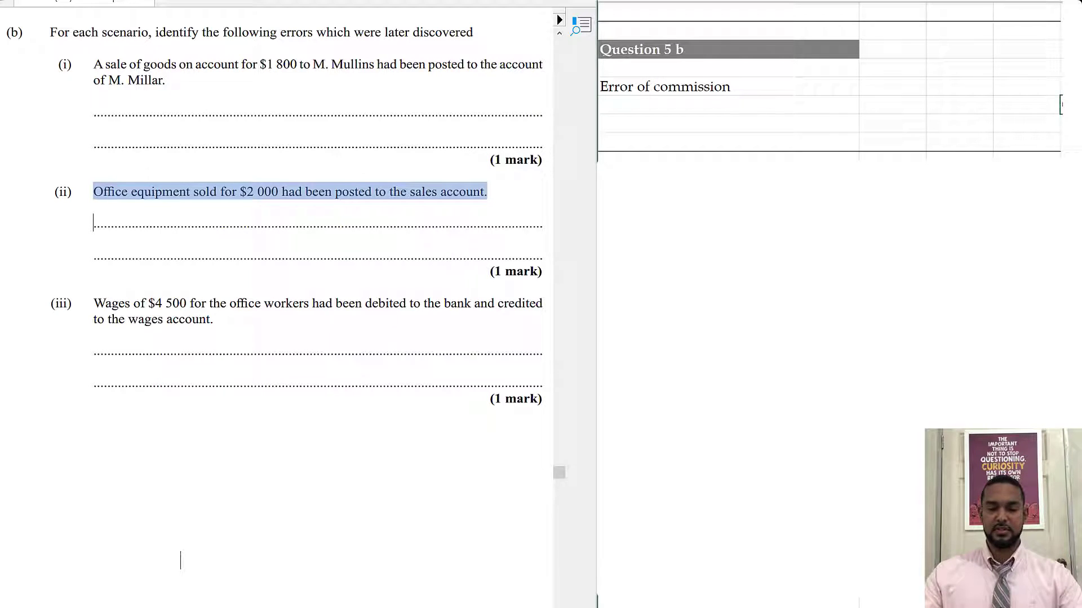
pyautogui.write('Error of principle')
pyautogui.press('Return')
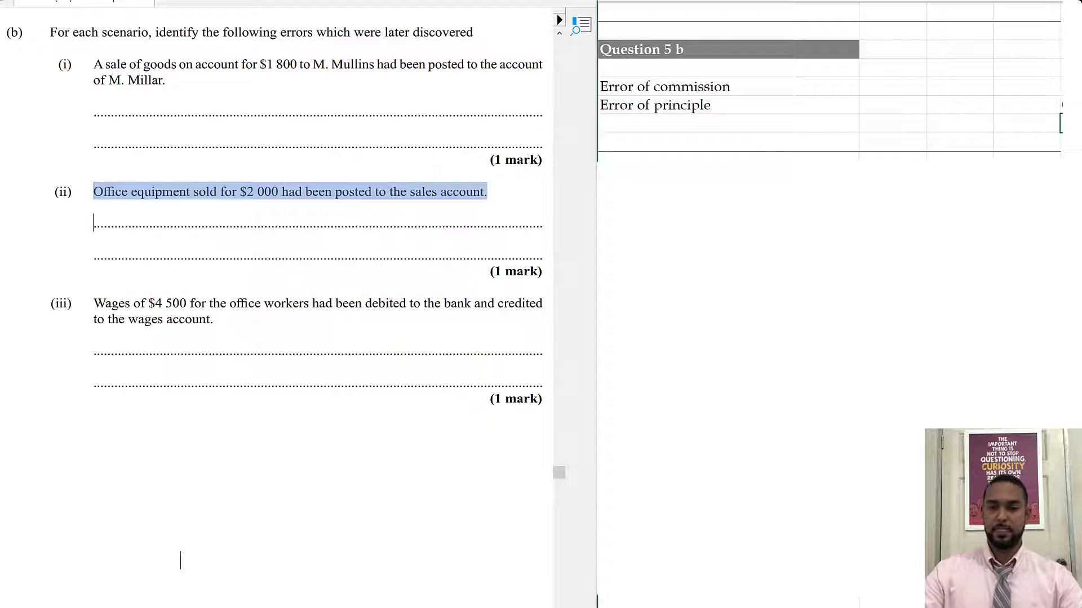
# Highlight scenario (iii) about the office workers' wages and answer it with "Complete reversal of entries".
pyautogui.moveTo(85, 292); pyautogui.dragTo(538, 349)
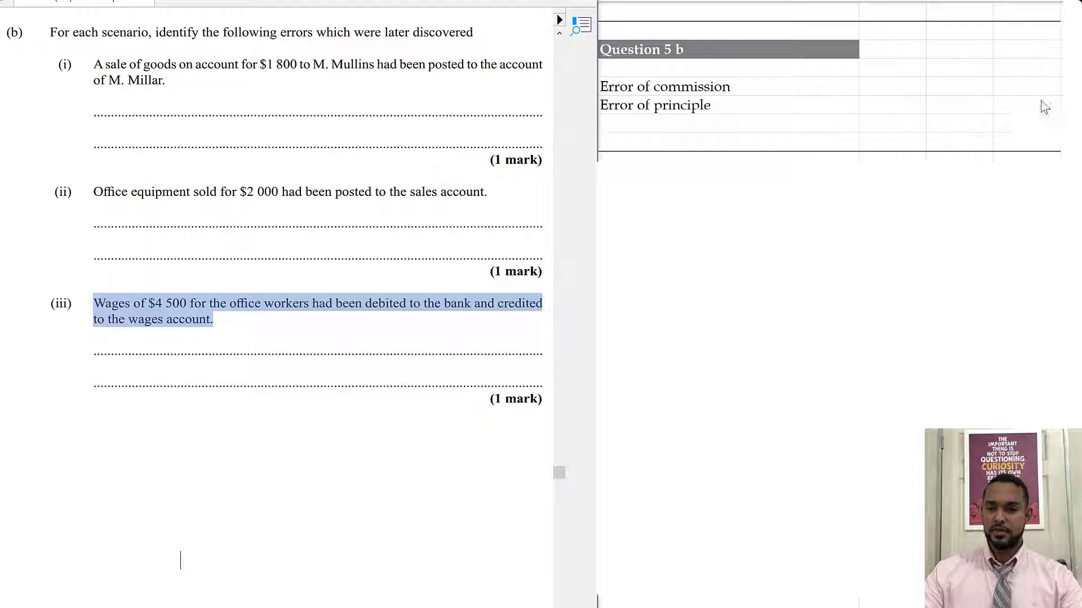
pyautogui.click(1071, 124)
pyautogui.write('1')
pyautogui.press('Return')
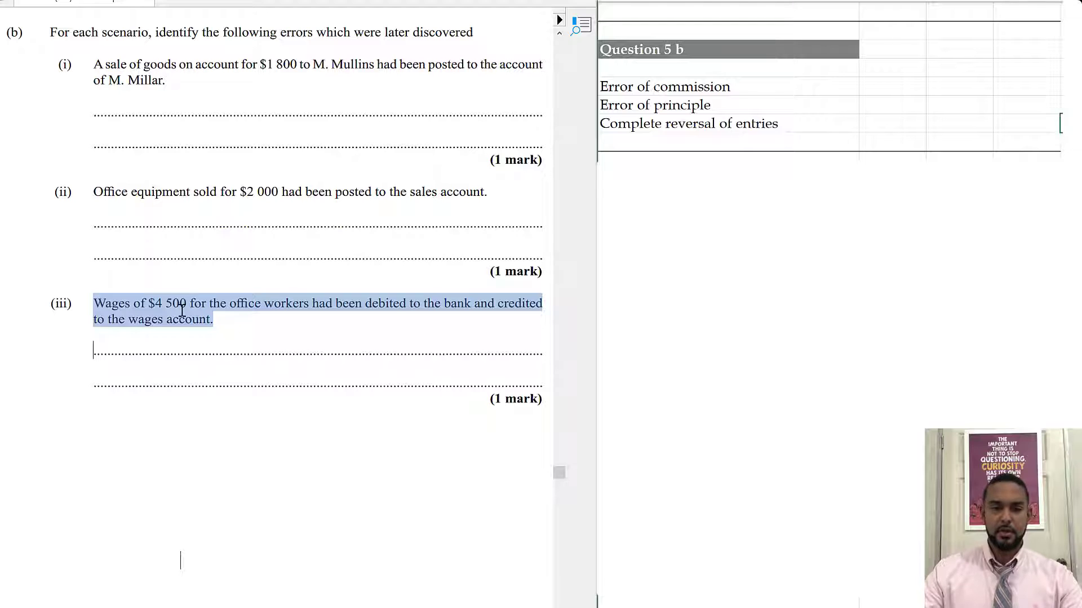
pyautogui.click(204, 376)
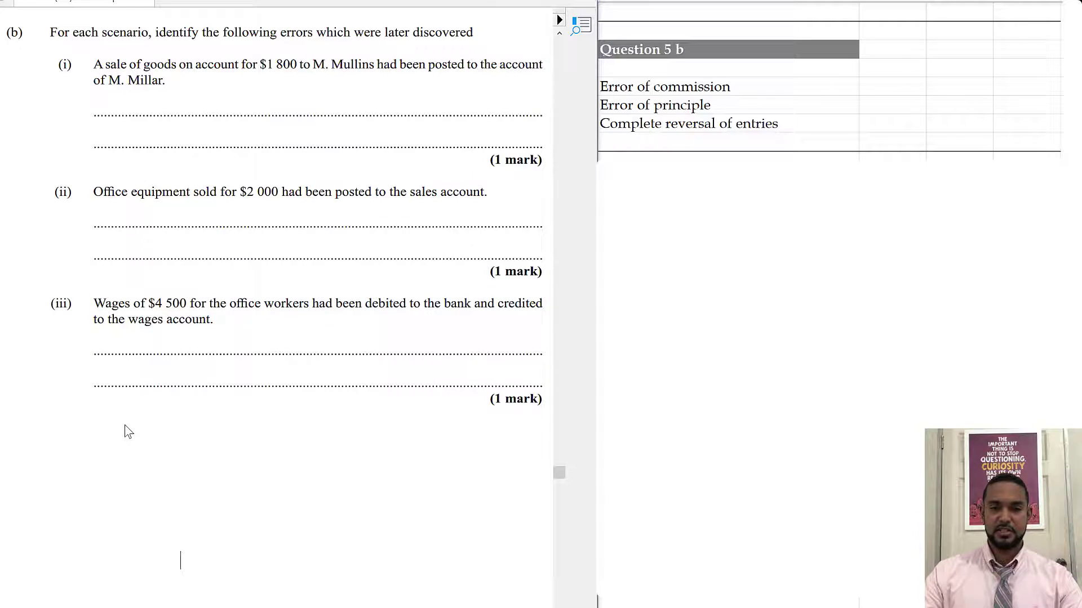
# Review part (c) on page 25, highlighting the instruction to prepare correcting journal entries, and examine the journal form.
pyautogui.scroll(-5, 124, 425)
pyautogui.scroll(1, 125, 427)
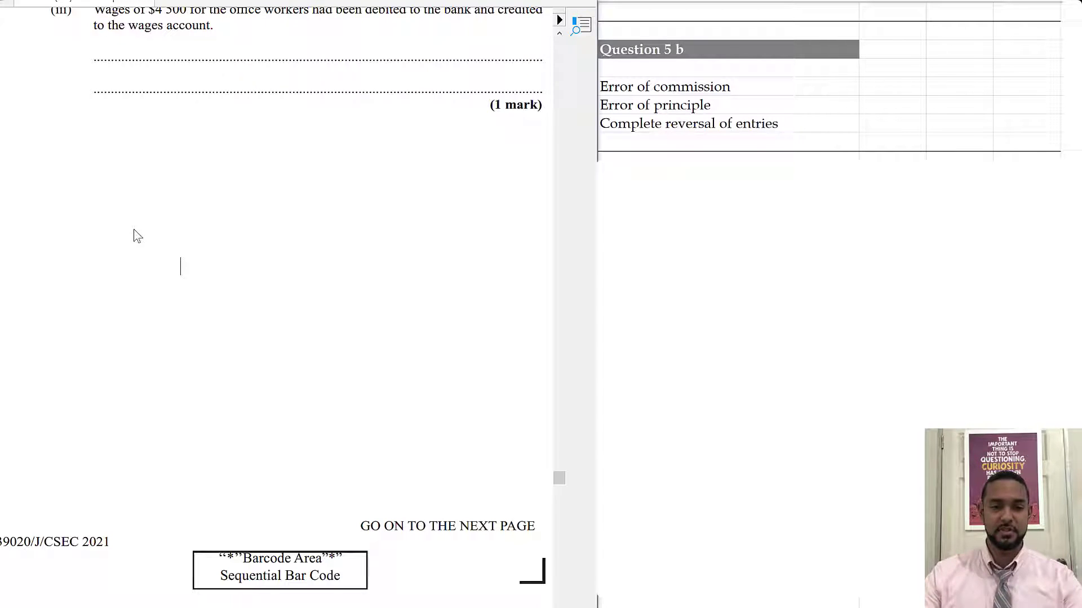
pyautogui.scroll(-5, 284, 215)
pyautogui.scroll(-4, 284, 215)
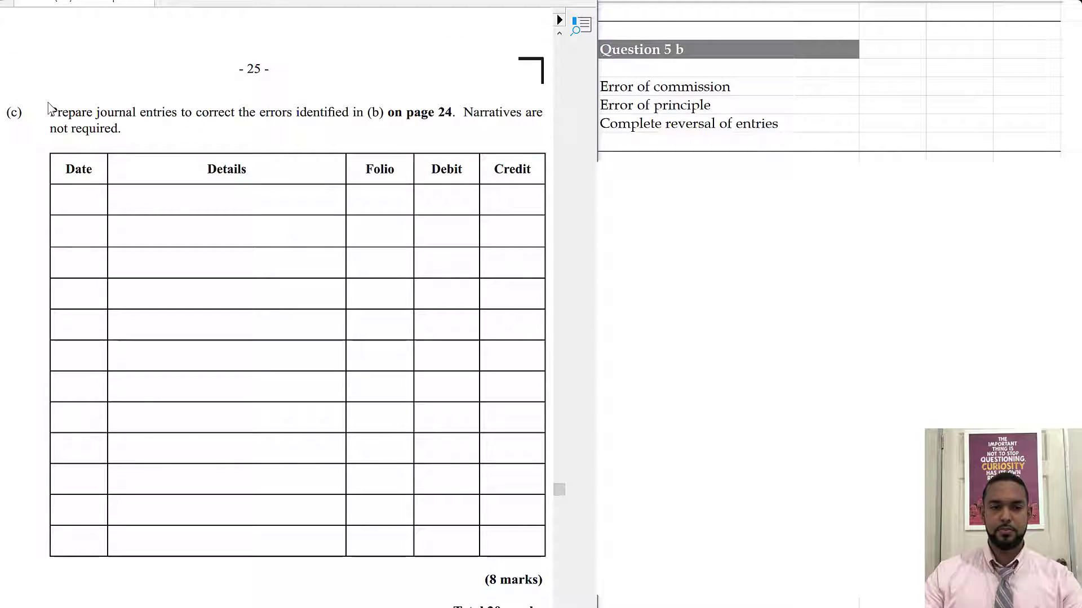
pyautogui.moveTo(48, 102); pyautogui.dragTo(533, 141)
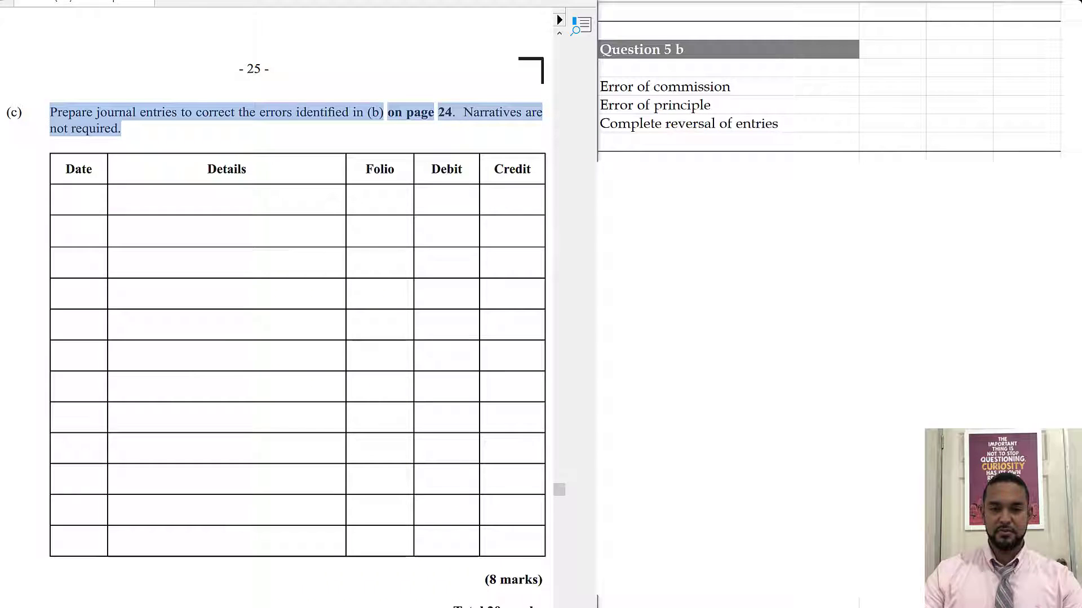
pyautogui.hscroll(1, 273, 321)
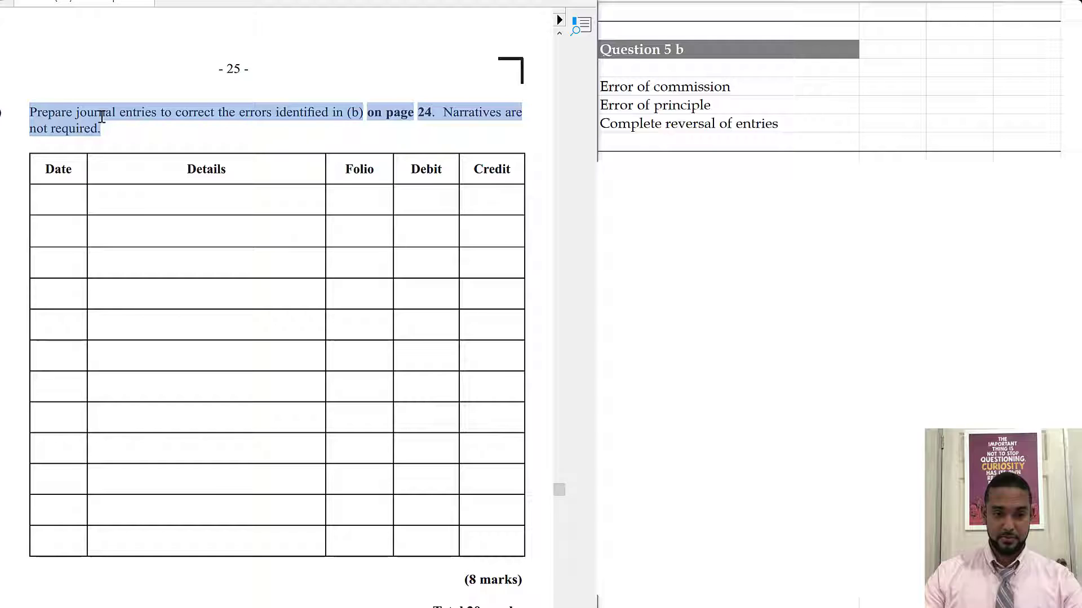
pyautogui.click(133, 147)
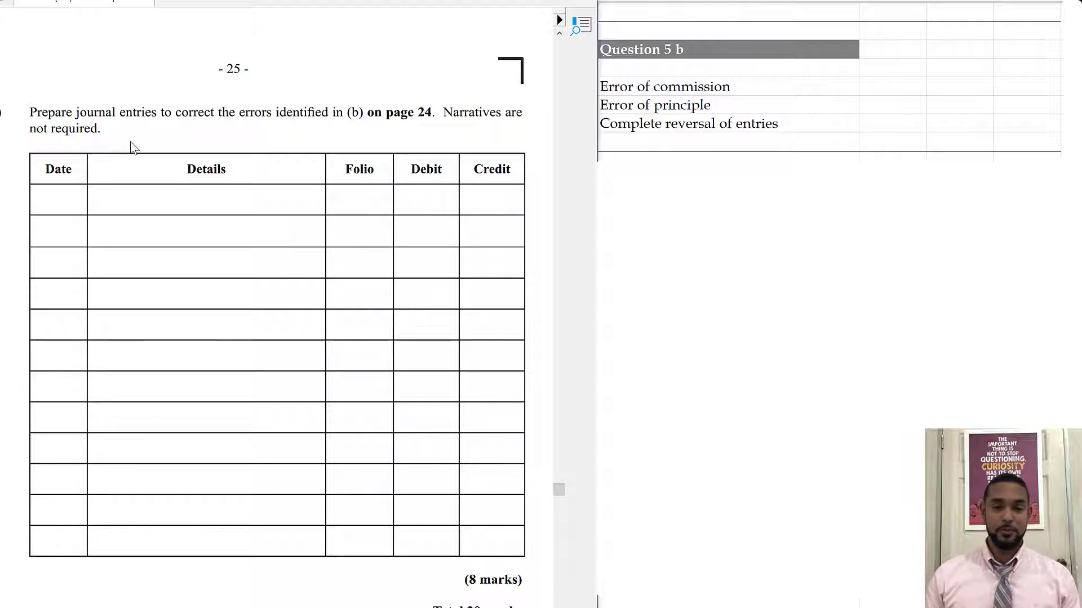
# Journalise the scenario (i) correction under Question 5 c: debit the actual buyer's account 1,800 and credit the wrongly charged customer's account 1,800.
pyautogui.scroll(3, 214, 149)
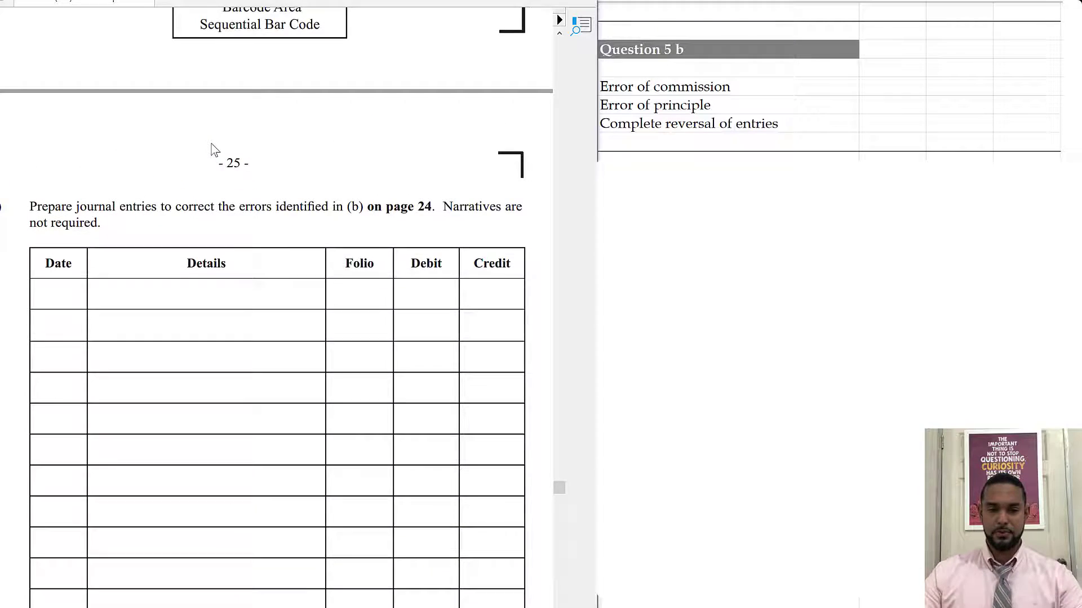
pyautogui.scroll(-2, 214, 149)
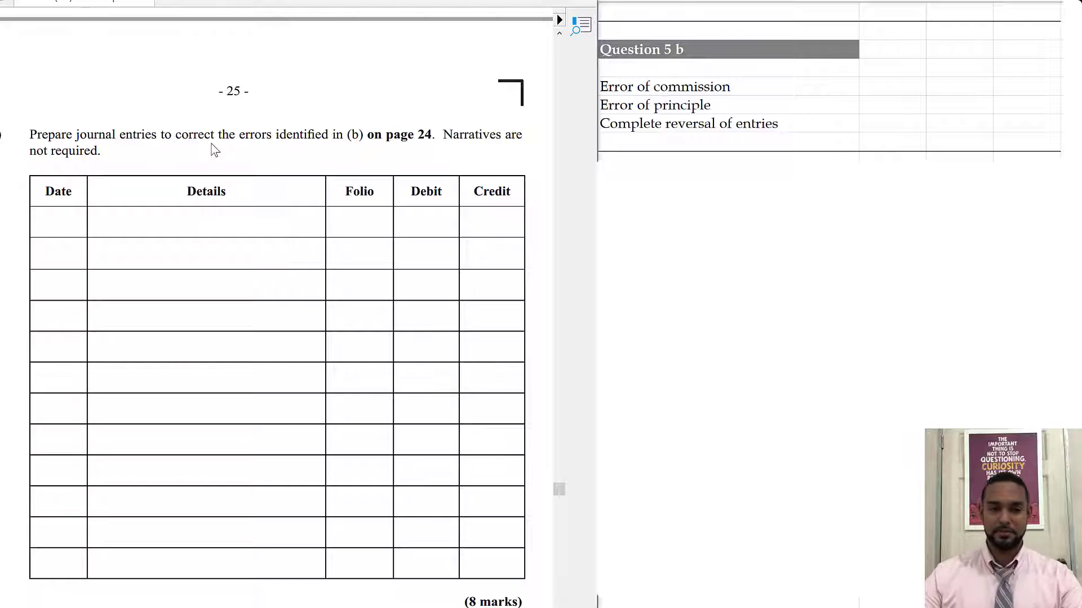
pyautogui.scroll(10, 214, 150)
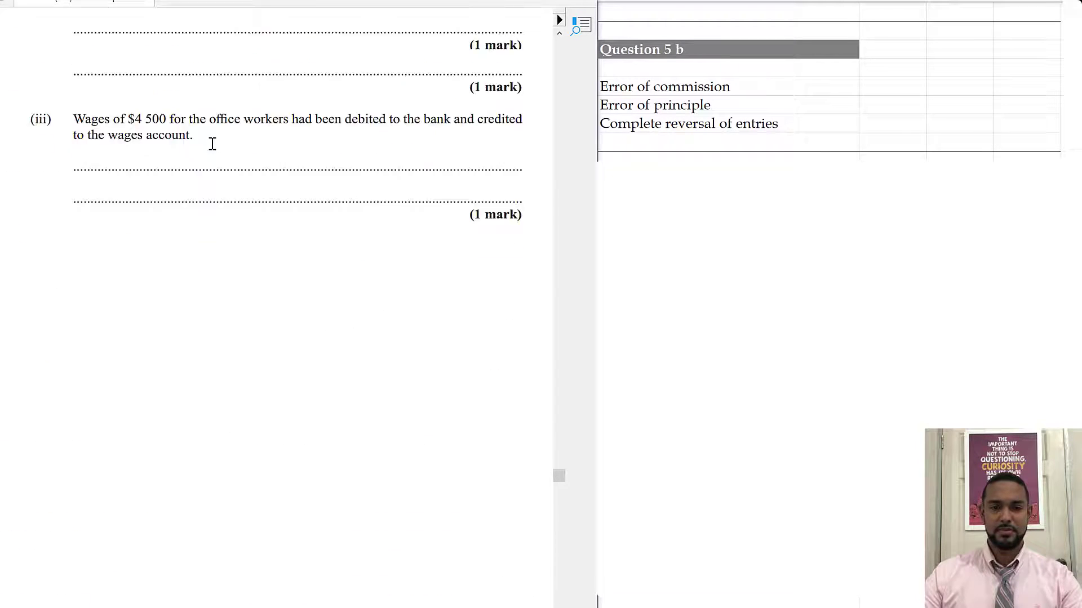
pyautogui.scroll(5, 213, 148)
pyautogui.scroll(-1, 213, 148)
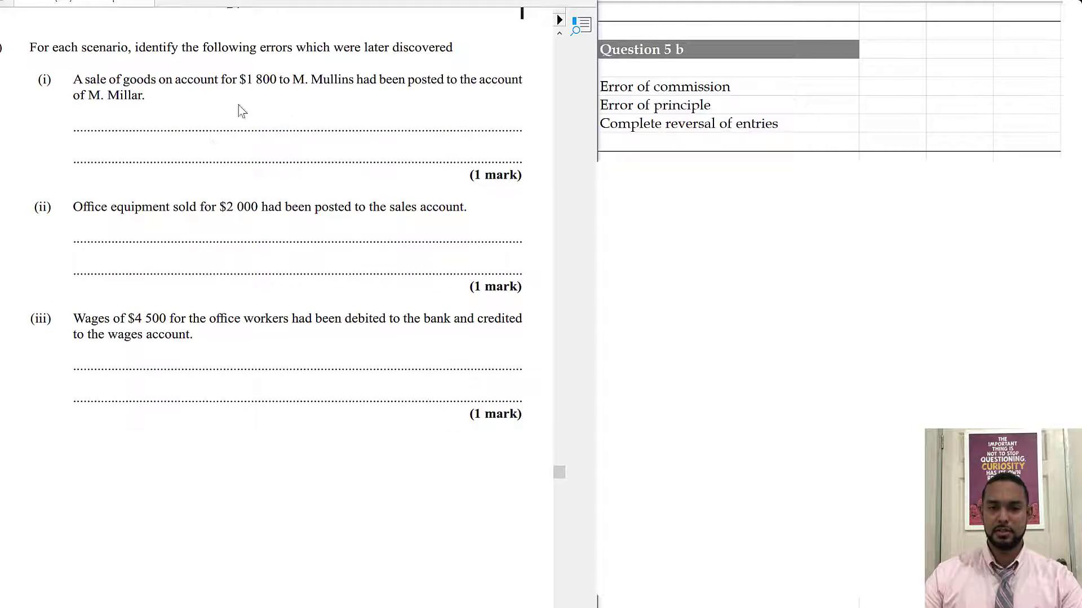
pyautogui.moveTo(72, 75); pyautogui.dragTo(521, 114)
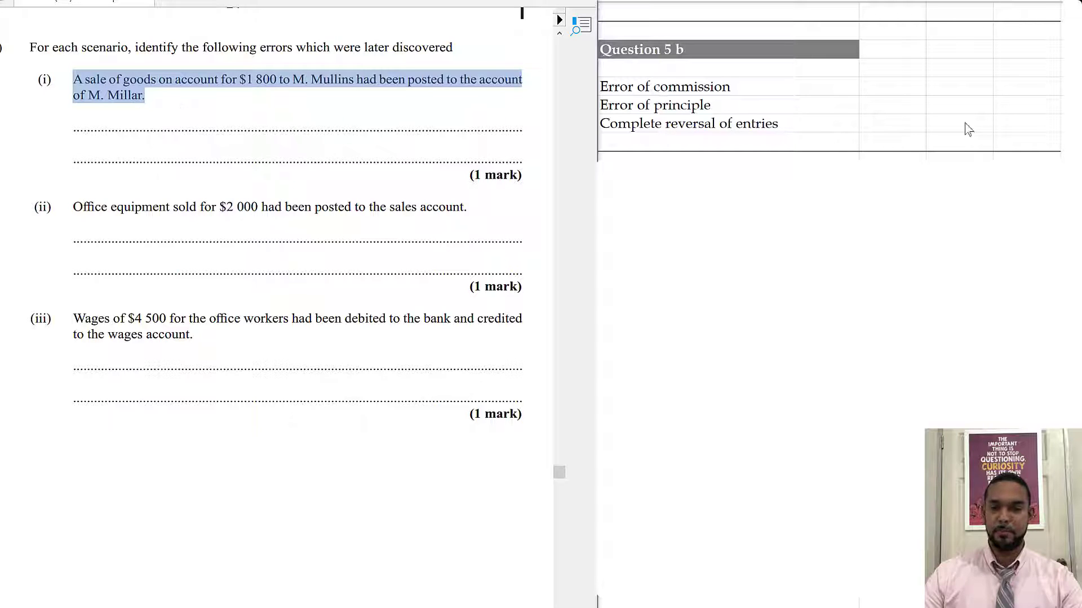
pyautogui.scroll(-3, 828, 226)
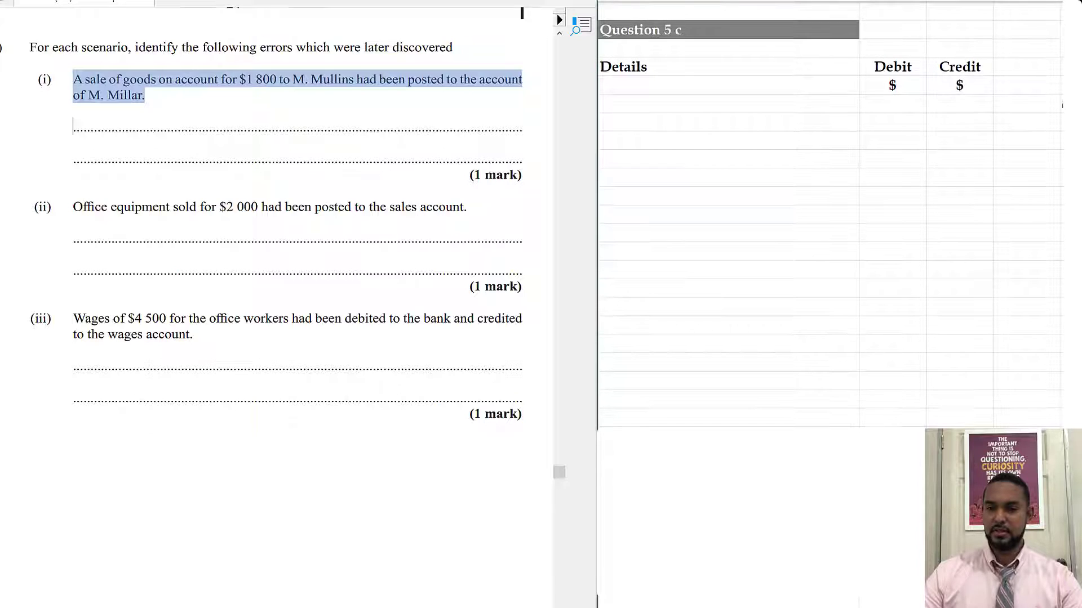
pyautogui.press('Down')
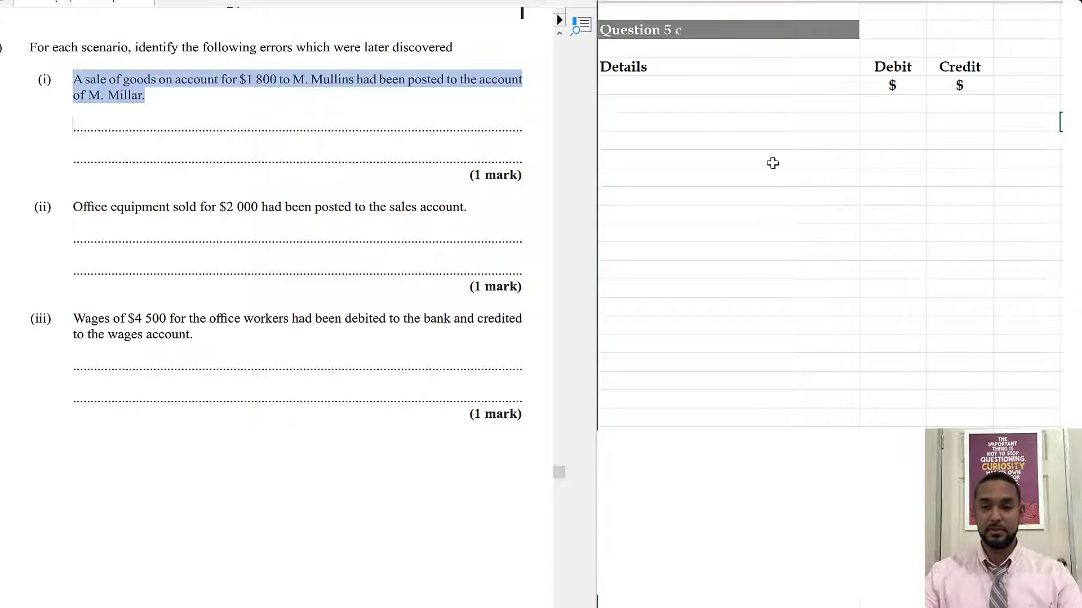
pyautogui.press('Return')
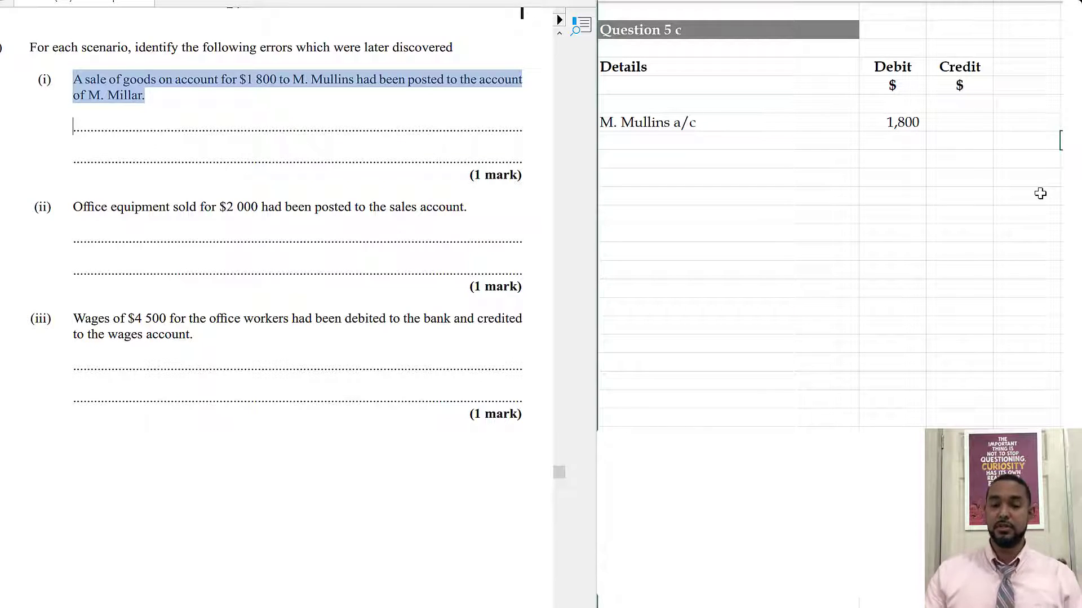
pyautogui.write('1')
pyautogui.press('Return')
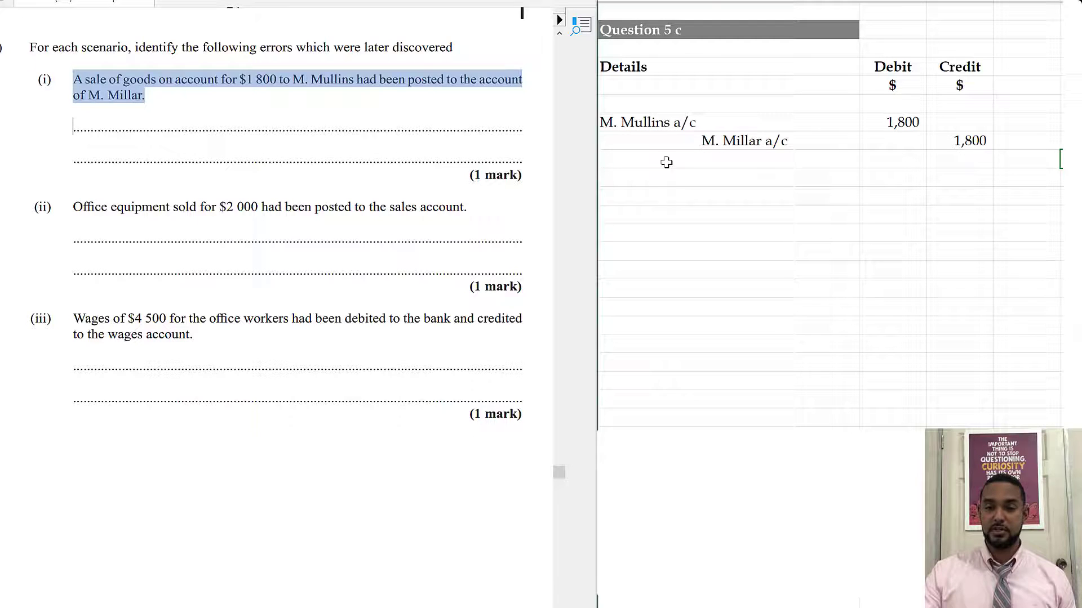
# Highlight scenario (ii) and start its correcting journal entry by debiting Sales a/c 2,000, leaving a blank row after the first entry.
pyautogui.click(1056, 167)
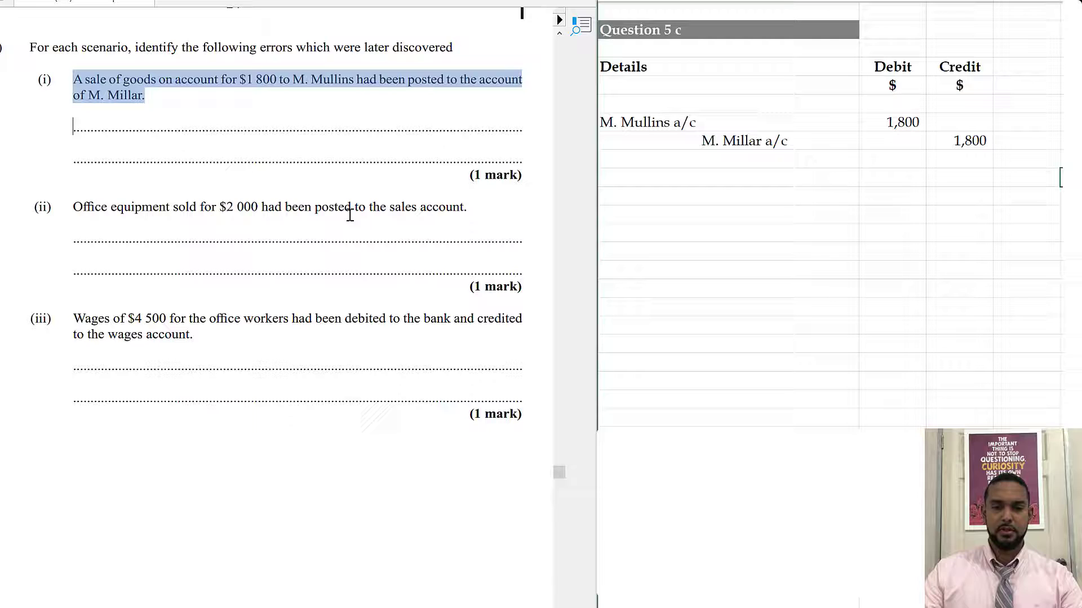
pyautogui.moveTo(60, 195); pyautogui.dragTo(475, 224)
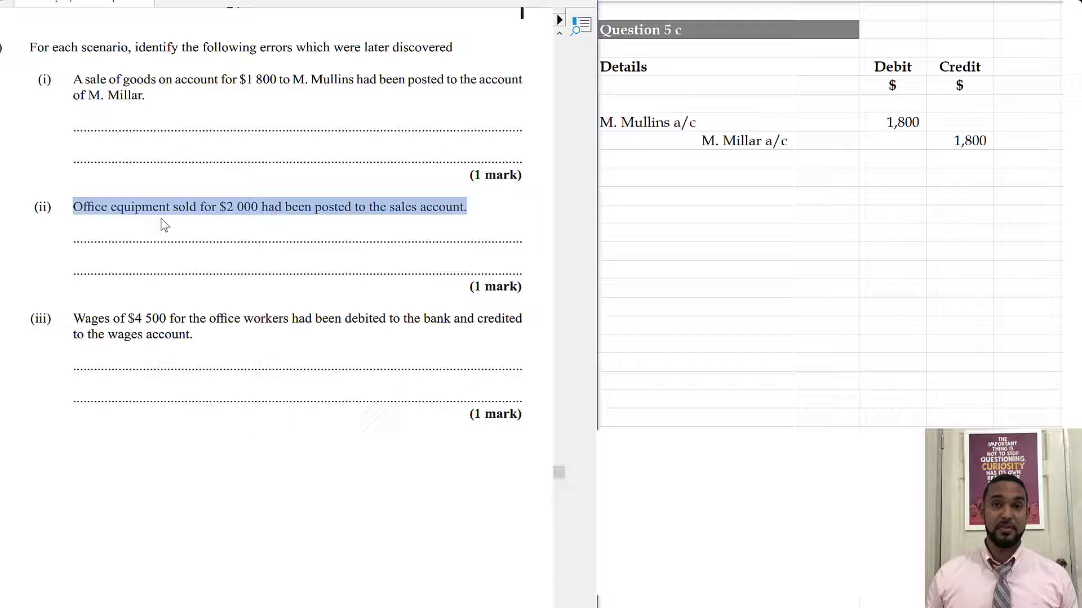
pyautogui.click(1061, 175)
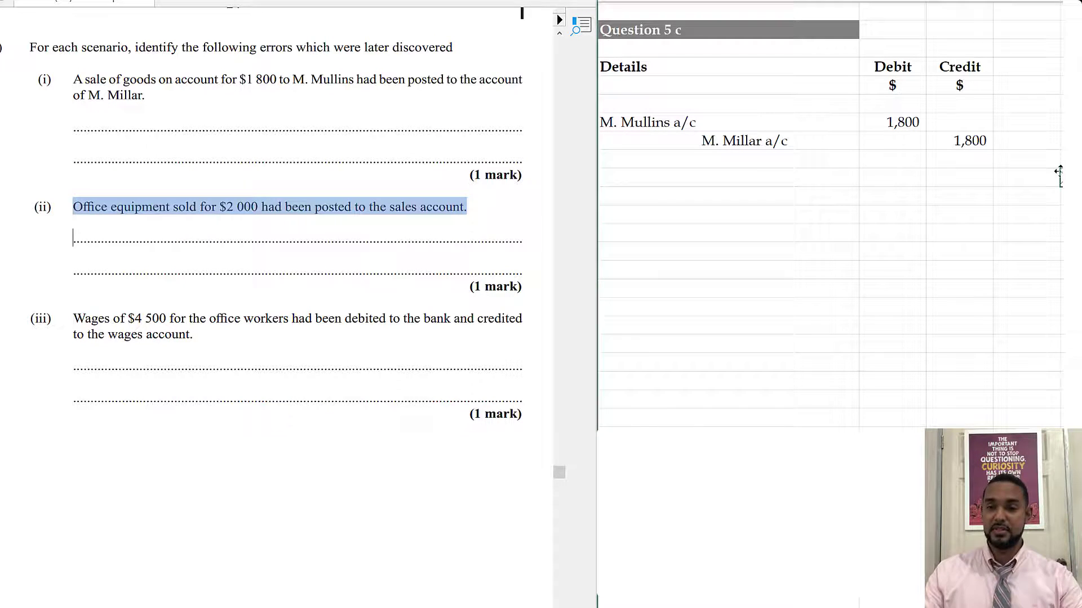
pyautogui.press('Return')
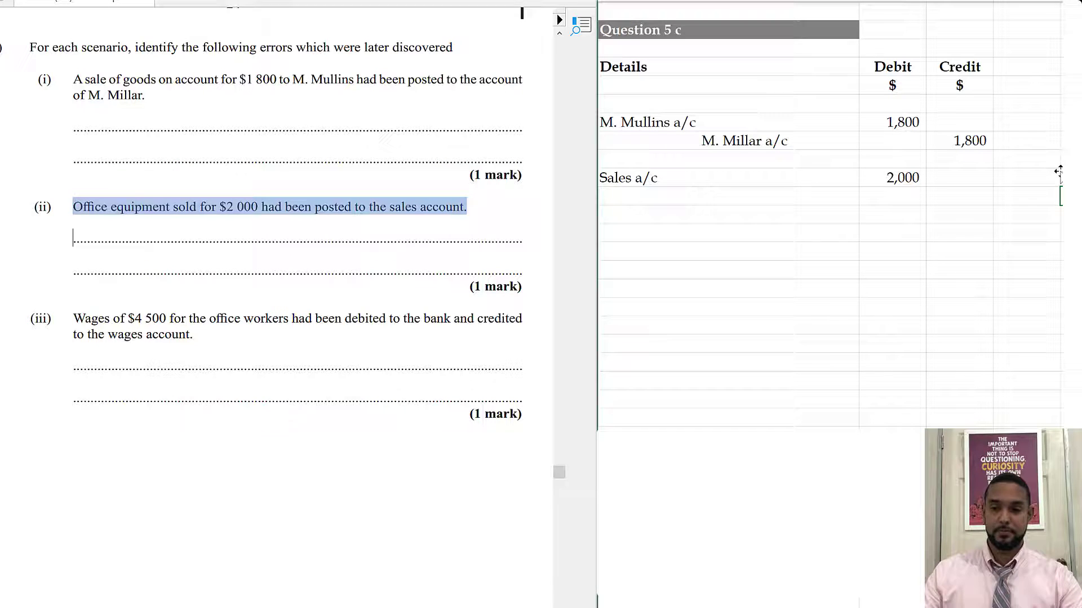
# Complete the scenario (ii) correcting entry by crediting Office Equipment a/c 2,000, leaving a blank row below it.
pyautogui.hotkey('ctrl', 'y')
pyautogui.press('Down')
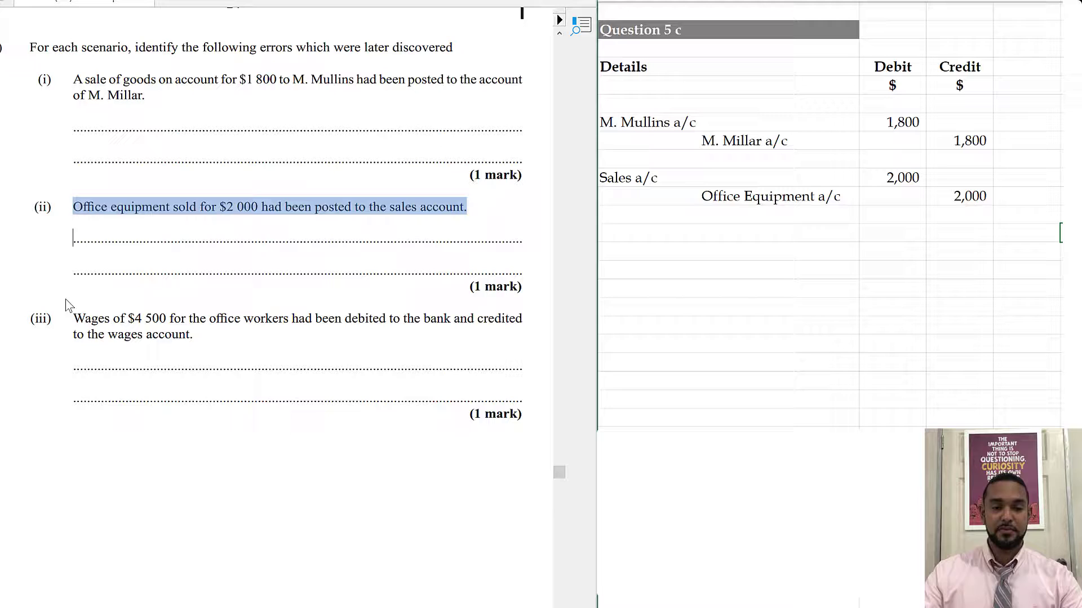
# Highlight scenario (iii) and journalise its correction: debit Wages expense a/c 9,000 and credit Bank 9,000.
pyautogui.moveTo(68, 304); pyautogui.dragTo(524, 361)
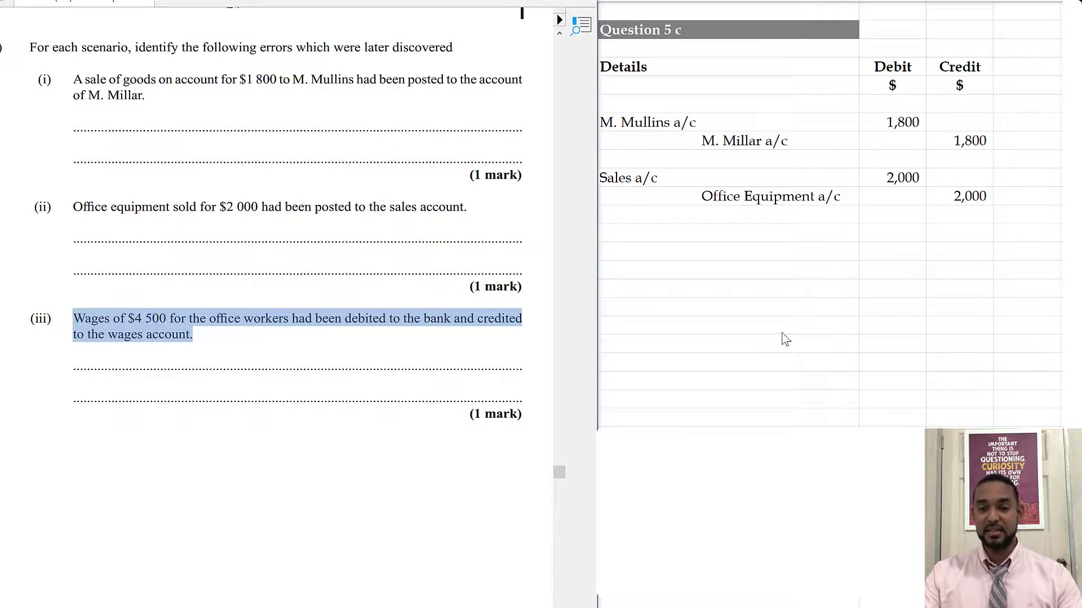
pyautogui.click(1070, 233)
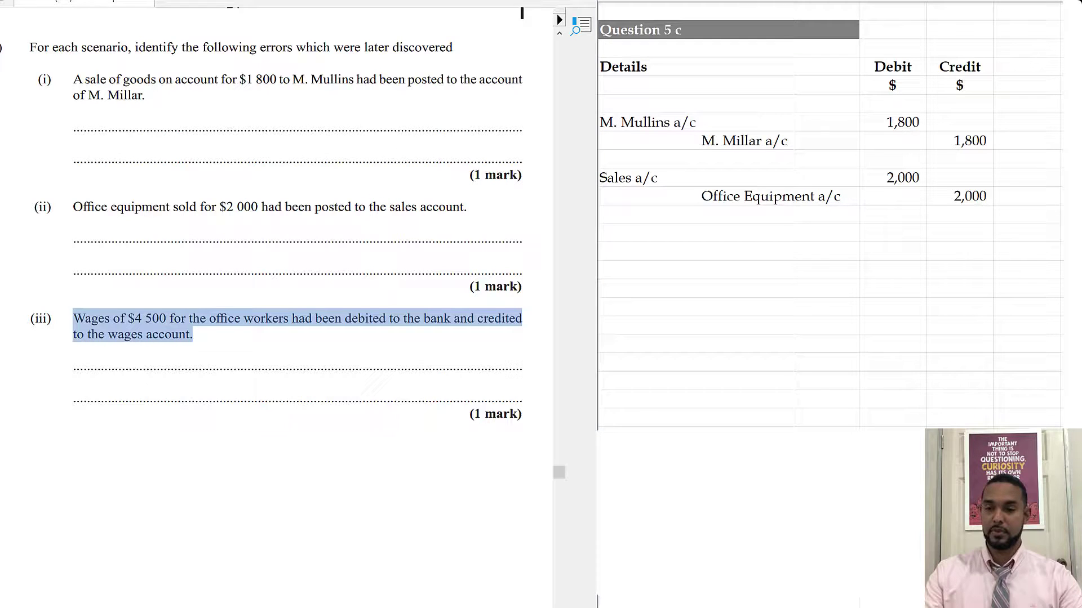
pyautogui.write('1')
pyautogui.press('Return')
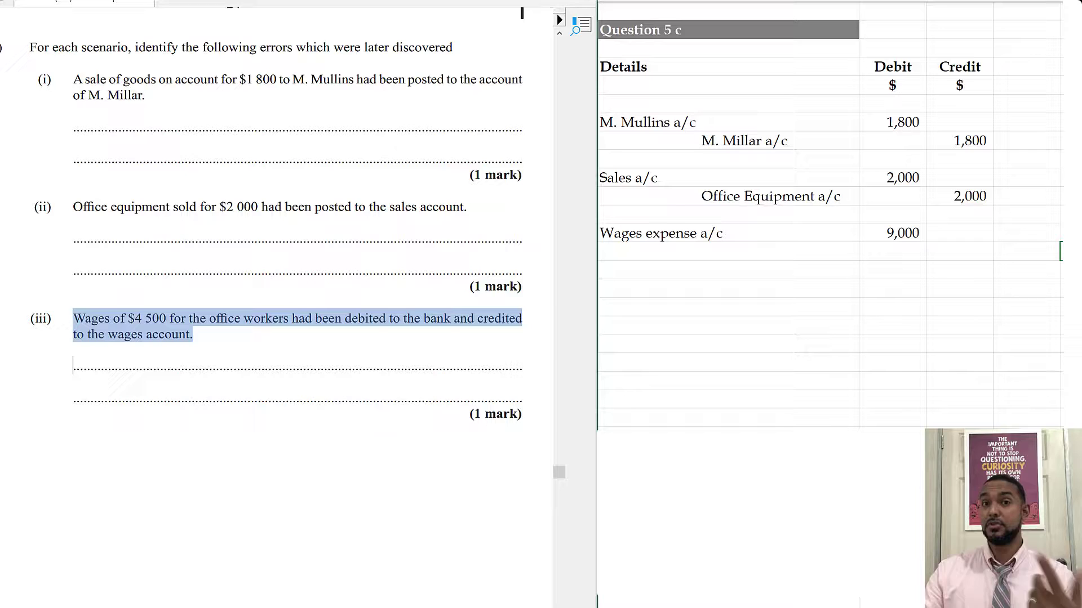
pyautogui.hotkey('ctrl', 'y')
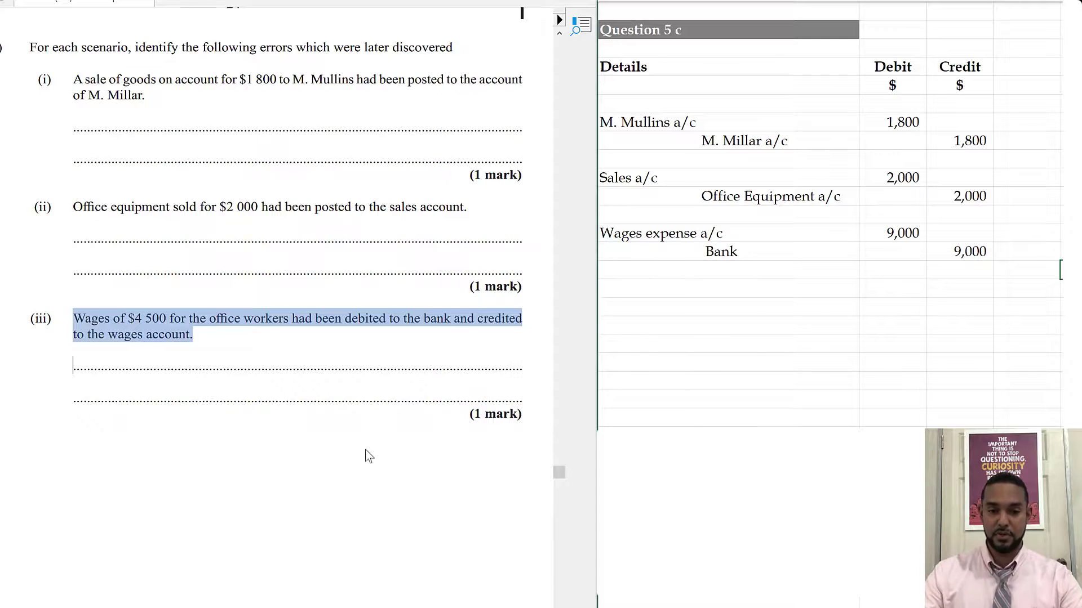
# Highlight the question's total marks below the journal form at the end of the test paper.
pyautogui.scroll(-8, 331, 459)
pyautogui.scroll(-10, 332, 460)
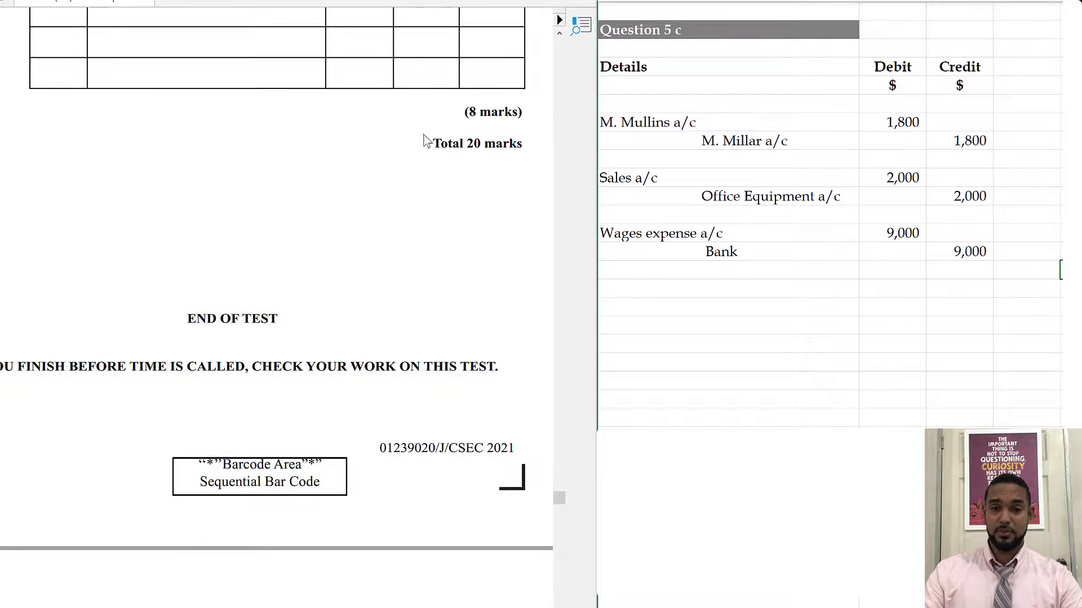
pyautogui.moveTo(425, 136); pyautogui.dragTo(536, 161)
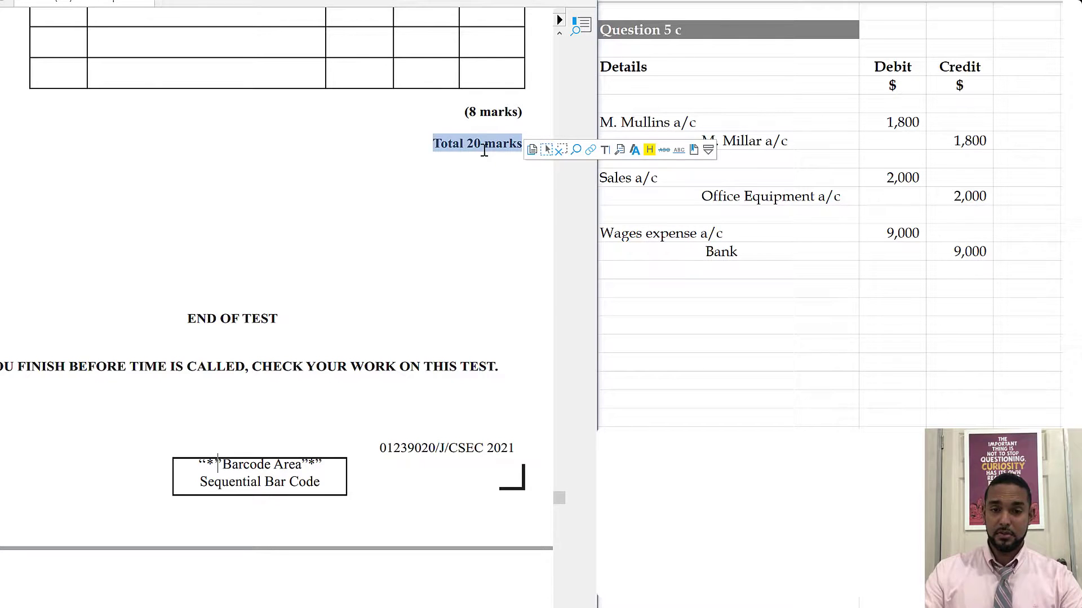